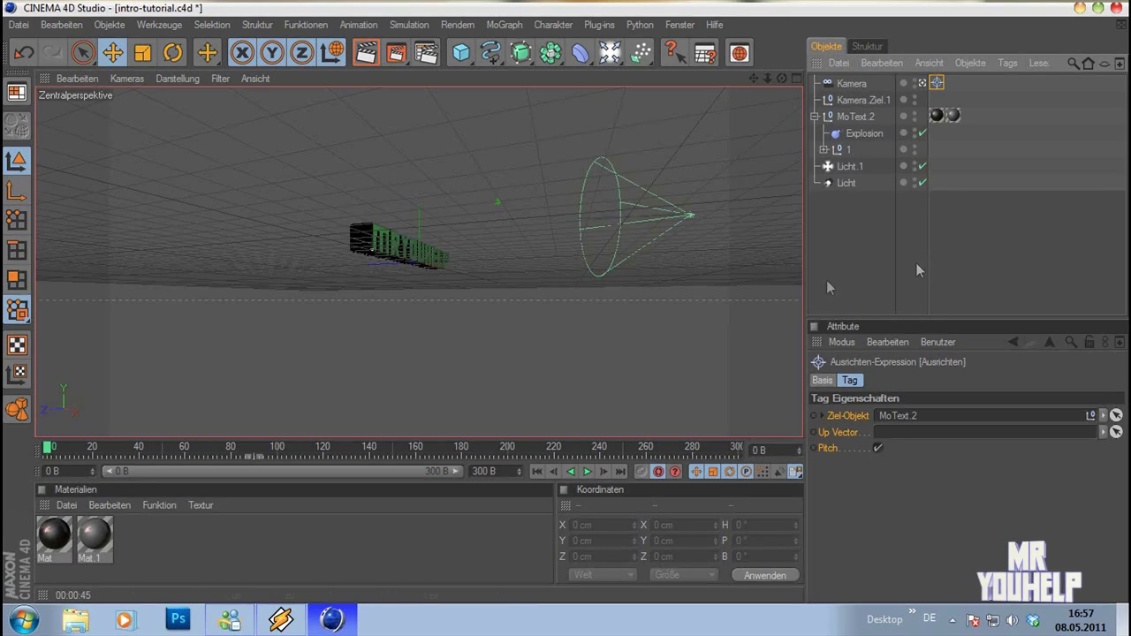
Scrub through the explosion animation, then start a new empty document, Ohne Titel 3.
{"action": "left_click", "coordinate": [49, 450]}
{"action": "mouse_move", "coordinate": [49, 452]}
{"action": "left_mouse_down"}
{"action": "mouse_move", "coordinate": [371, 456]}
{"action": "mouse_move", "coordinate": [221, 455]}
{"action": "mouse_move", "coordinate": [282, 446]}
{"action": "left_mouse_up"}
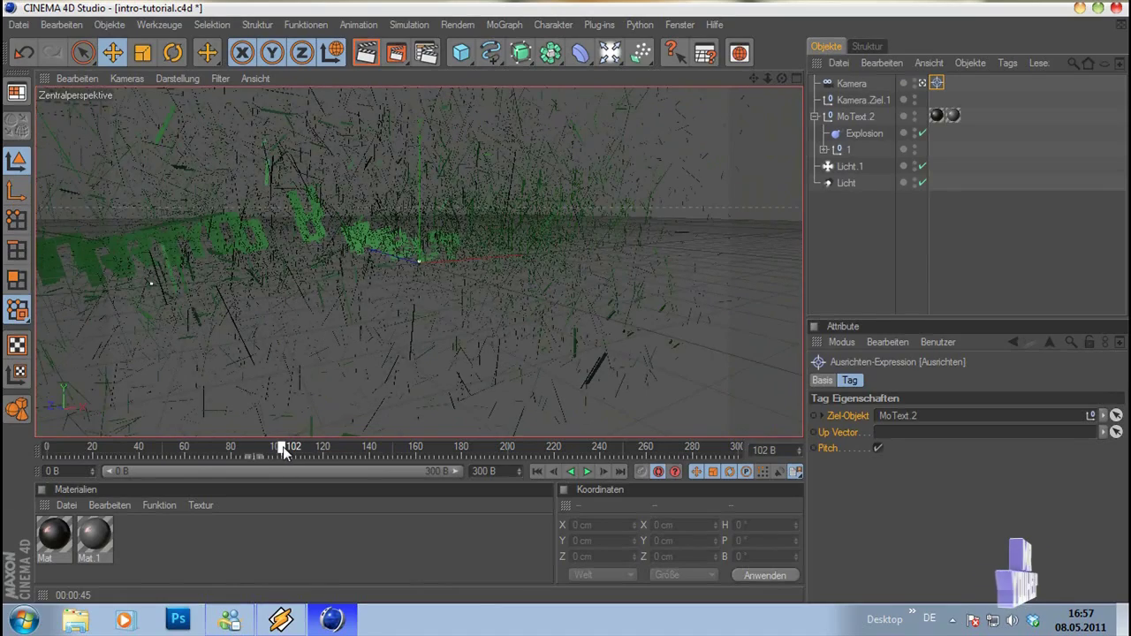
{"action": "mouse_move", "coordinate": [283, 446]}
{"action": "left_mouse_down"}
{"action": "mouse_move", "coordinate": [655, 457]}
{"action": "mouse_move", "coordinate": [216, 419]}
{"action": "mouse_move", "coordinate": [43, 422]}
{"action": "mouse_move", "coordinate": [91, 411]}
{"action": "mouse_move", "coordinate": [421, 423]}
{"action": "mouse_move", "coordinate": [44, 433]}
{"action": "left_mouse_up"}
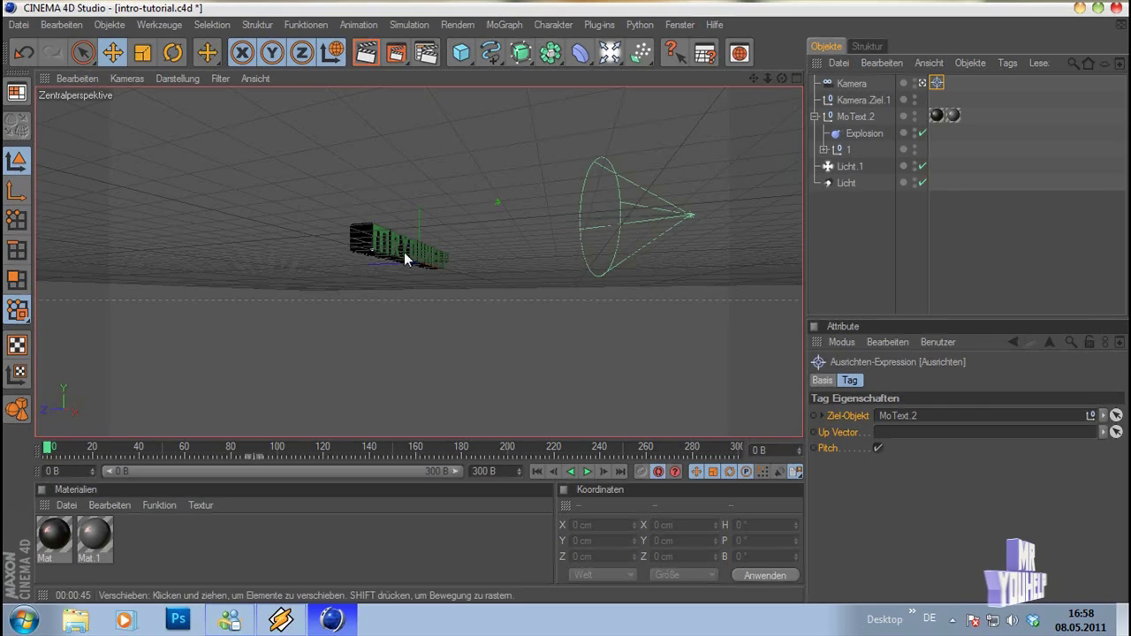
{"action": "left_click", "coordinate": [18, 25]}
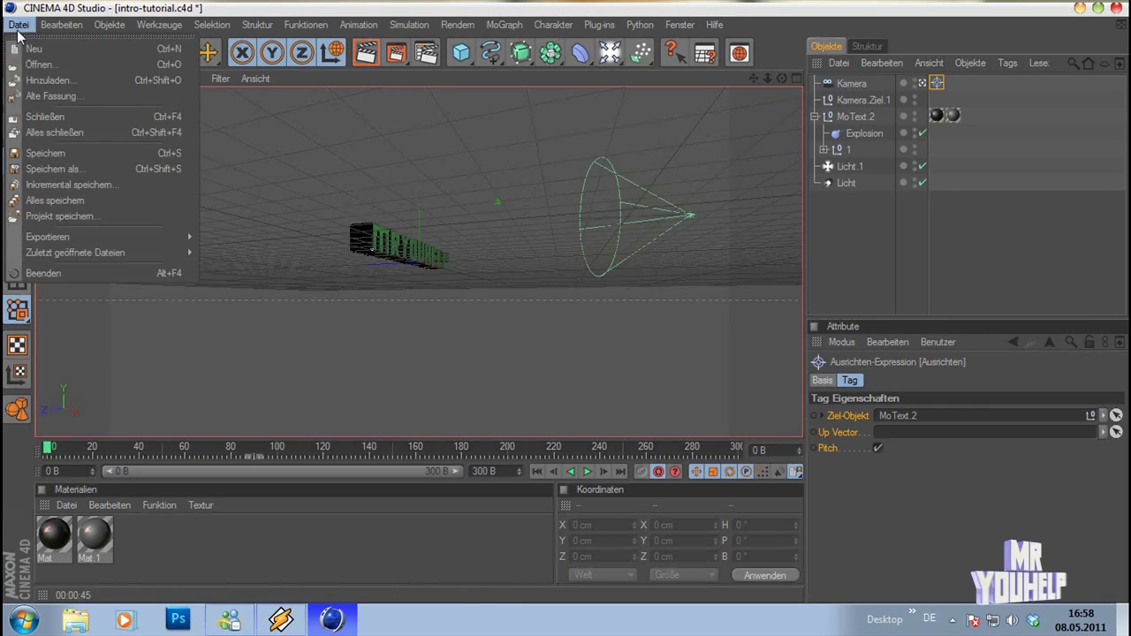
{"action": "left_click", "coordinate": [40, 41]}
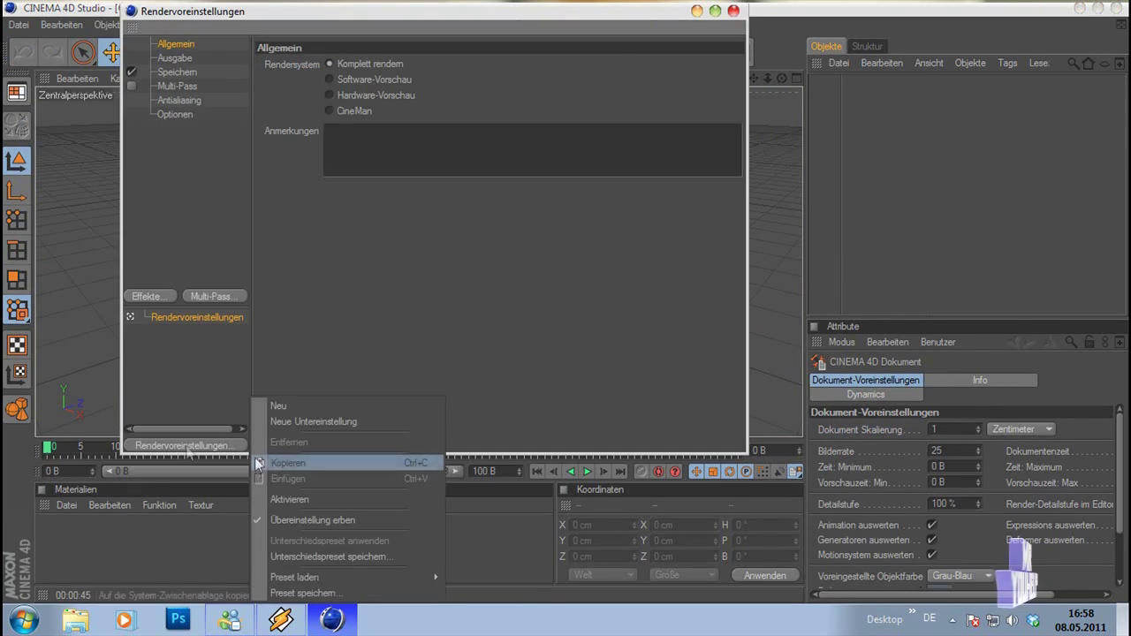
Add the HD-Animation render preset and make it the active render setting.
{"action": "left_click", "coordinate": [530, 578]}
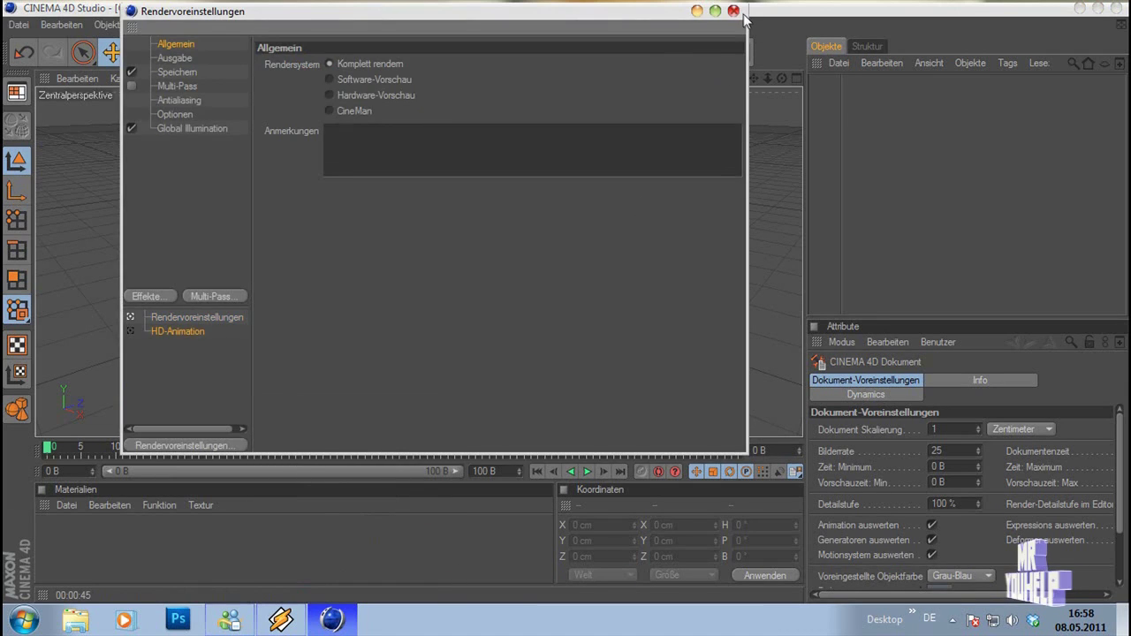
{"action": "left_click", "coordinate": [733, 12]}
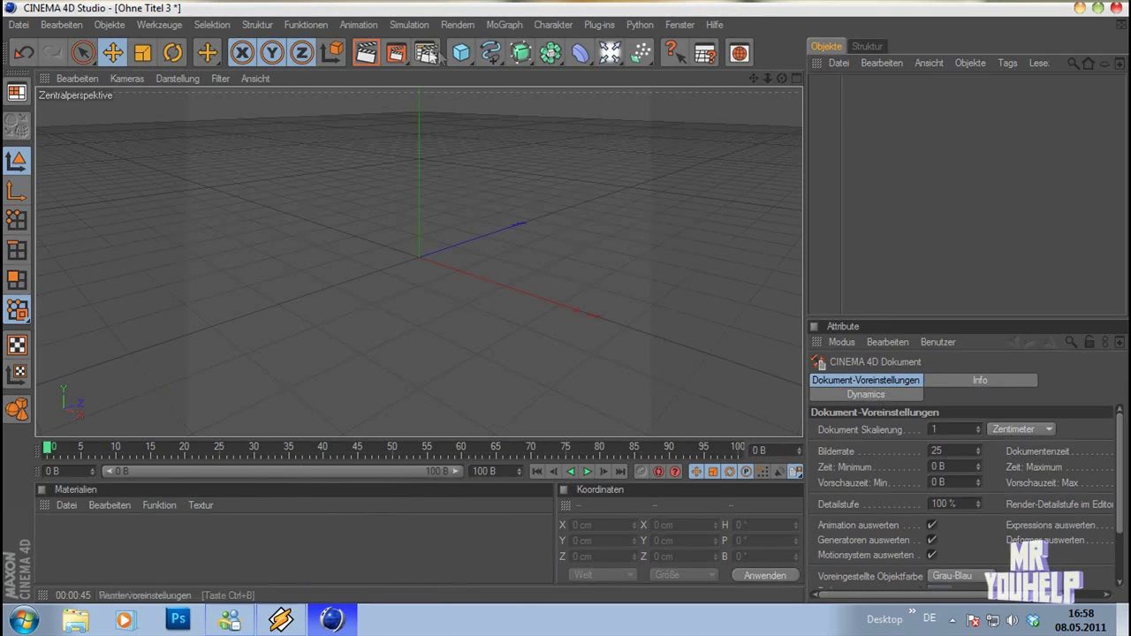
{"action": "left_click", "coordinate": [425, 53]}
{"action": "left_click", "coordinate": [132, 332]}
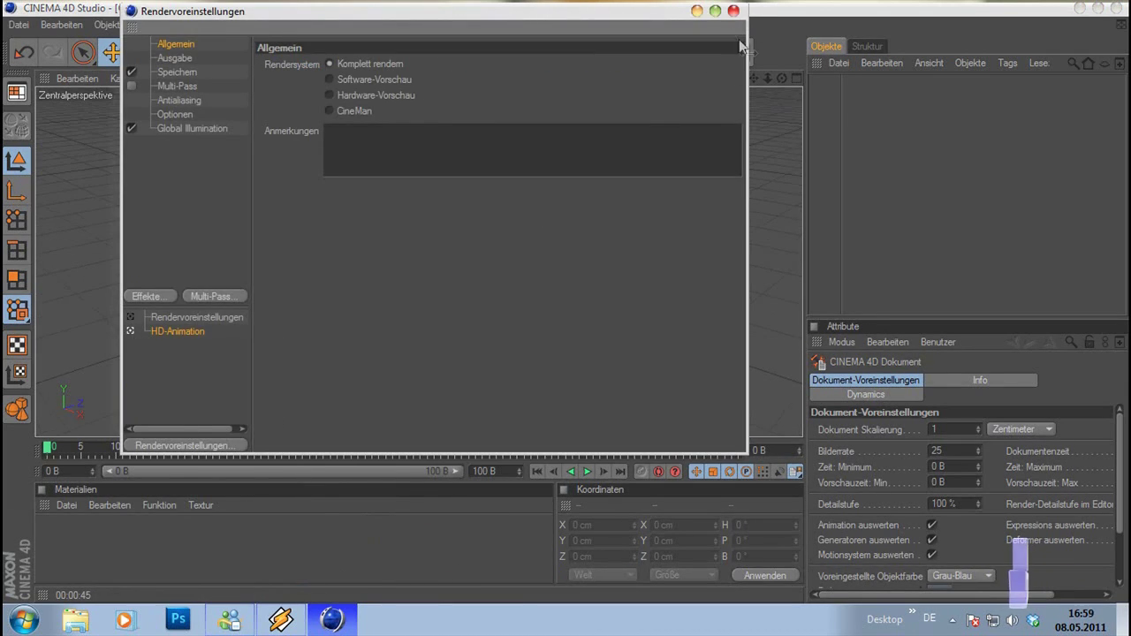
{"action": "left_click", "coordinate": [733, 12]}
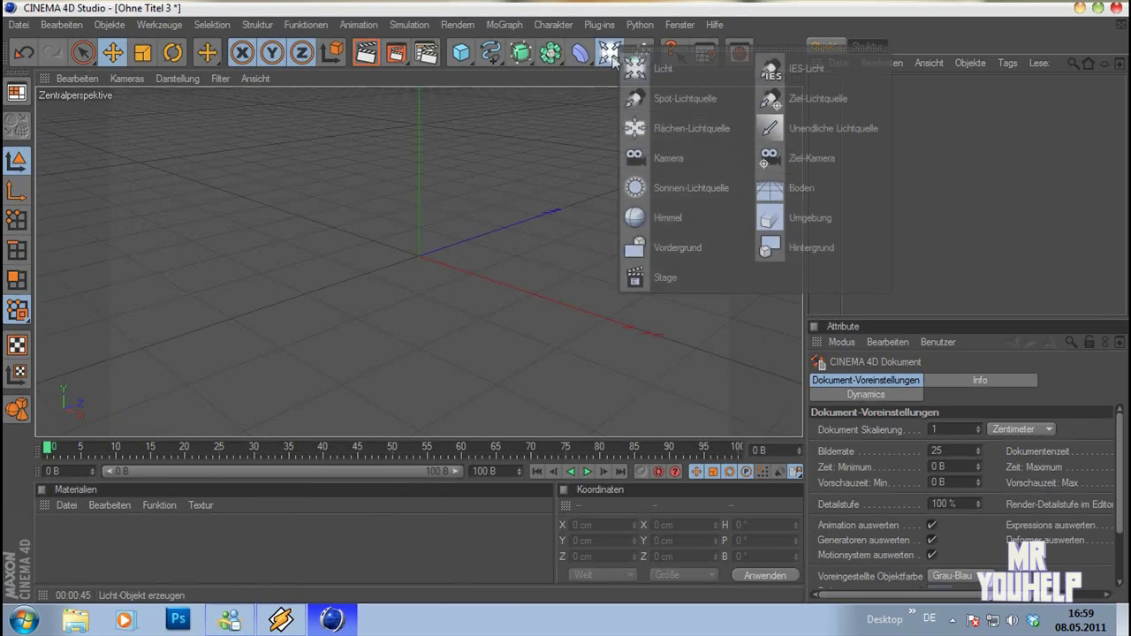
Add a point light and raise it to about Y 527.553 cm above the origin.
{"action": "left_click_drag", "start_coordinate": [608, 52], "coordinate": [661, 74]}
{"action": "left_click_drag", "start_coordinate": [474, 168], "coordinate": [423, 177]}
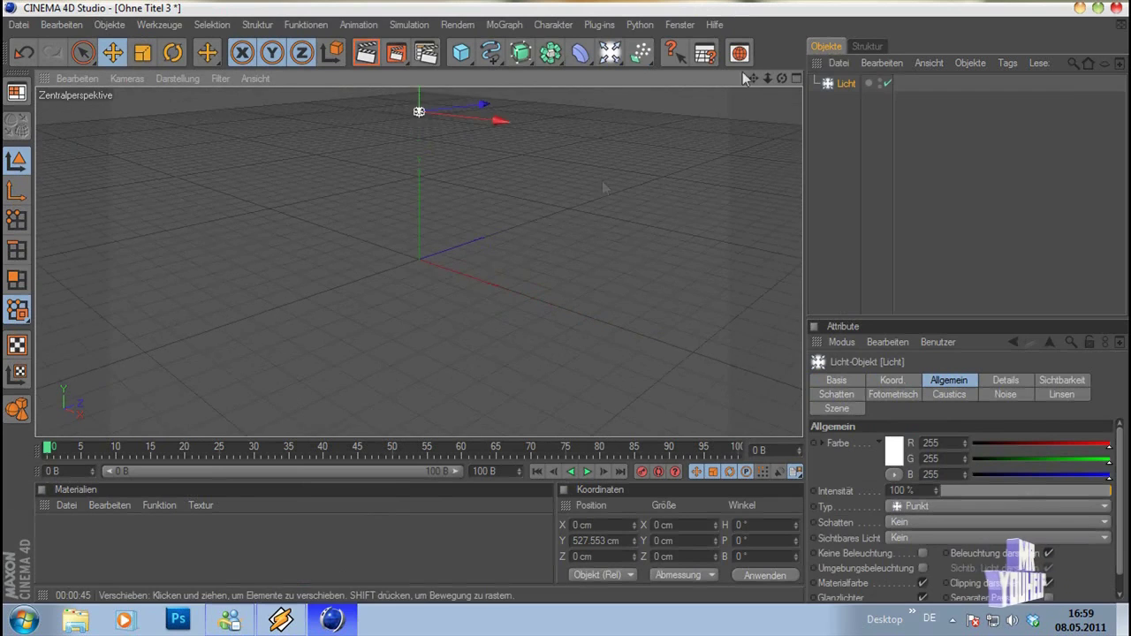
{"action": "mouse_move", "coordinate": [760, 76]}
{"action": "left_mouse_down"}
{"action": "mouse_move", "coordinate": [777, 79]}
{"action": "mouse_move", "coordinate": [616, 172]}
{"action": "left_mouse_up"}
{"action": "left_click_drag", "start_coordinate": [750, 78], "coordinate": [750, 99]}
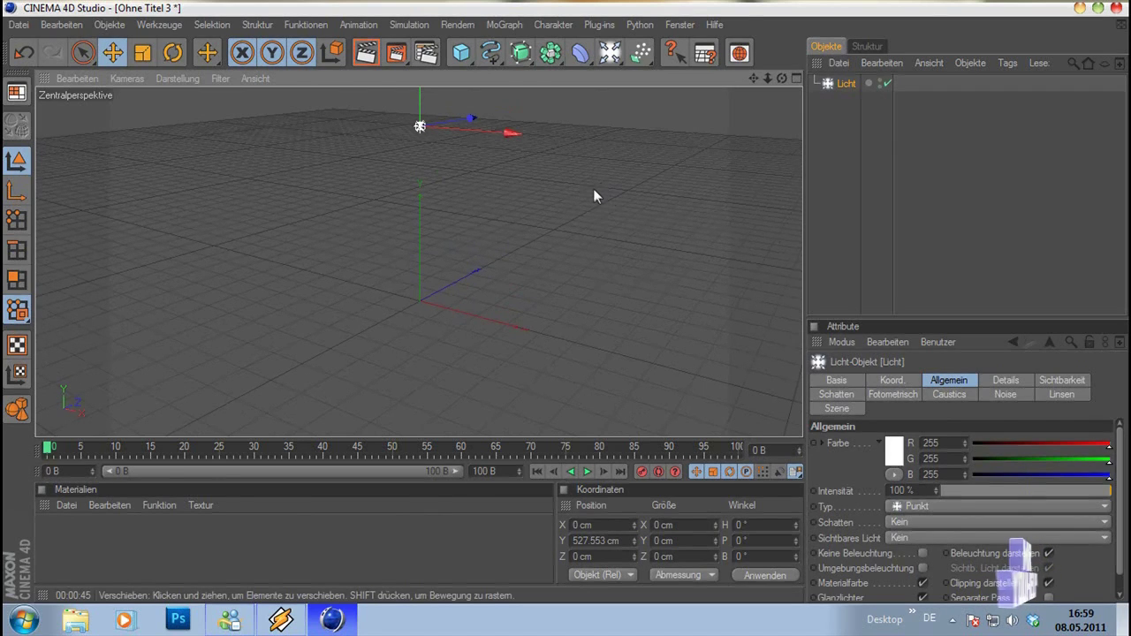
{"action": "left_click", "coordinate": [513, 28]}
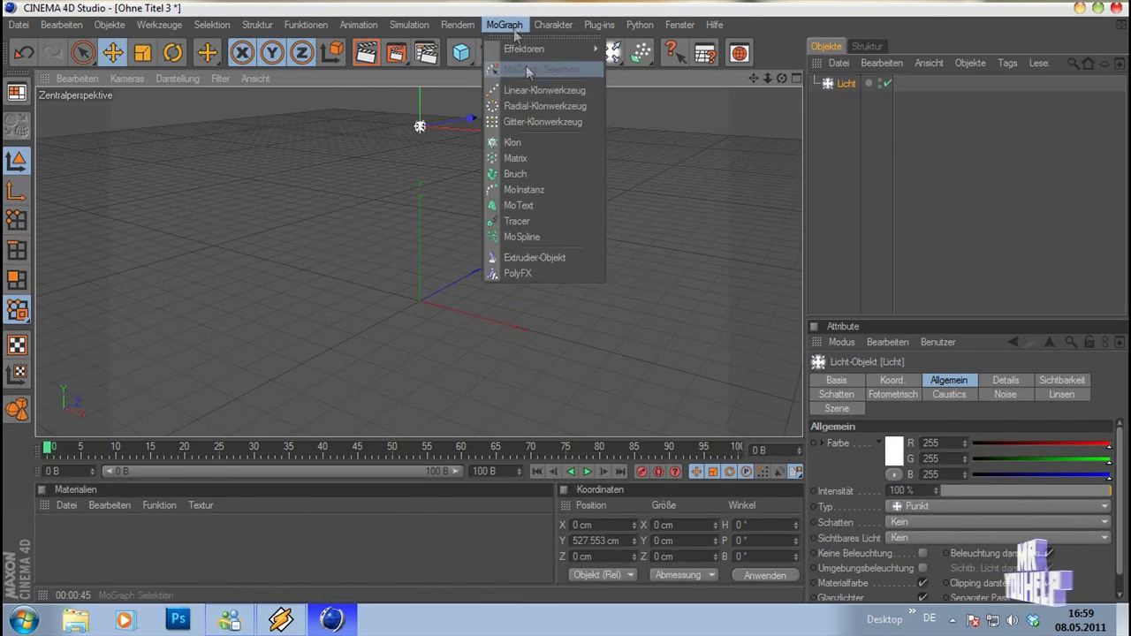
Add a MoText object reading 'MrYouHelp', then a target camera with Kamera Ziel.1.
{"action": "left_click", "coordinate": [519, 205]}
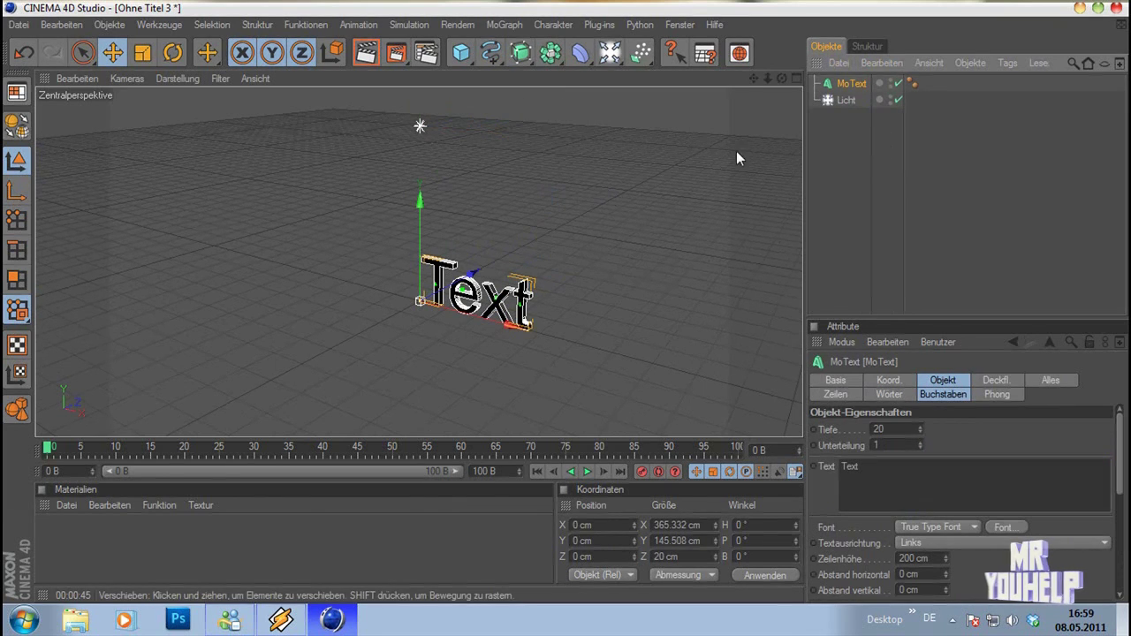
{"action": "double_click", "coordinate": [866, 466]}
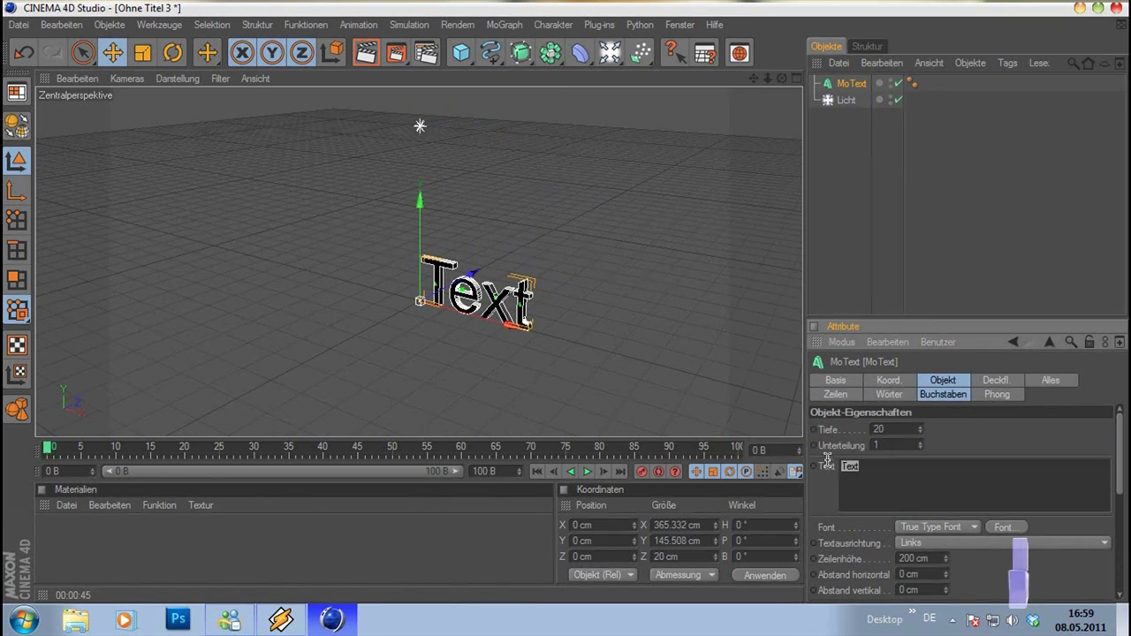
{"action": "type", "text": "Mr"}
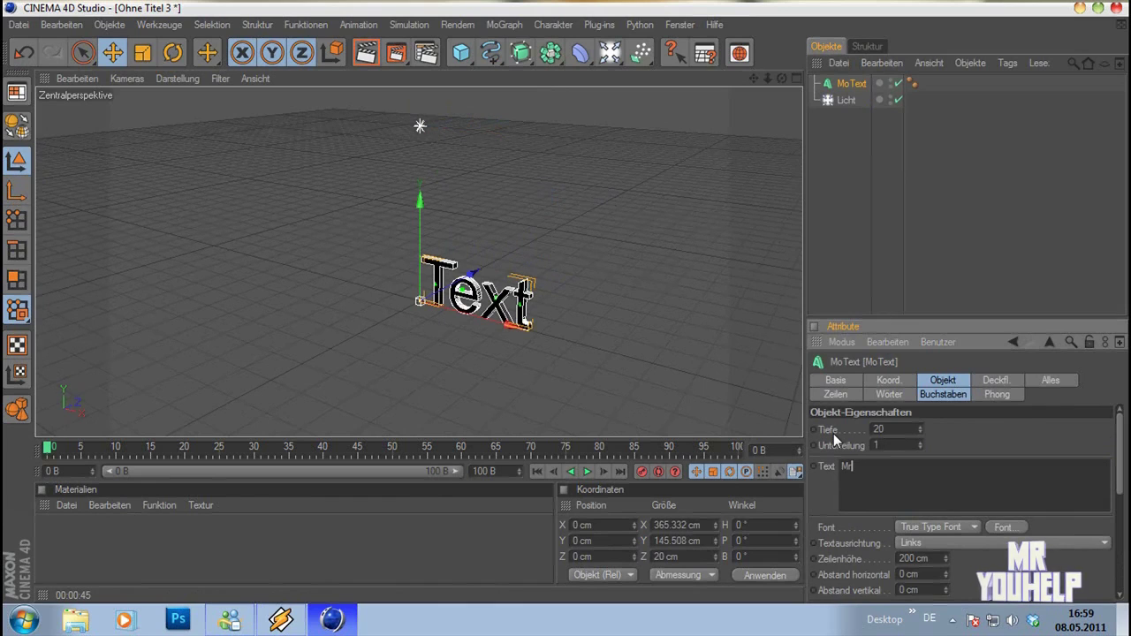
{"action": "type", "text": "YouHE"}
{"action": "key", "text": "BackSpace"}
{"action": "type", "text": "elp"}
{"action": "left_click", "coordinate": [707, 265]}
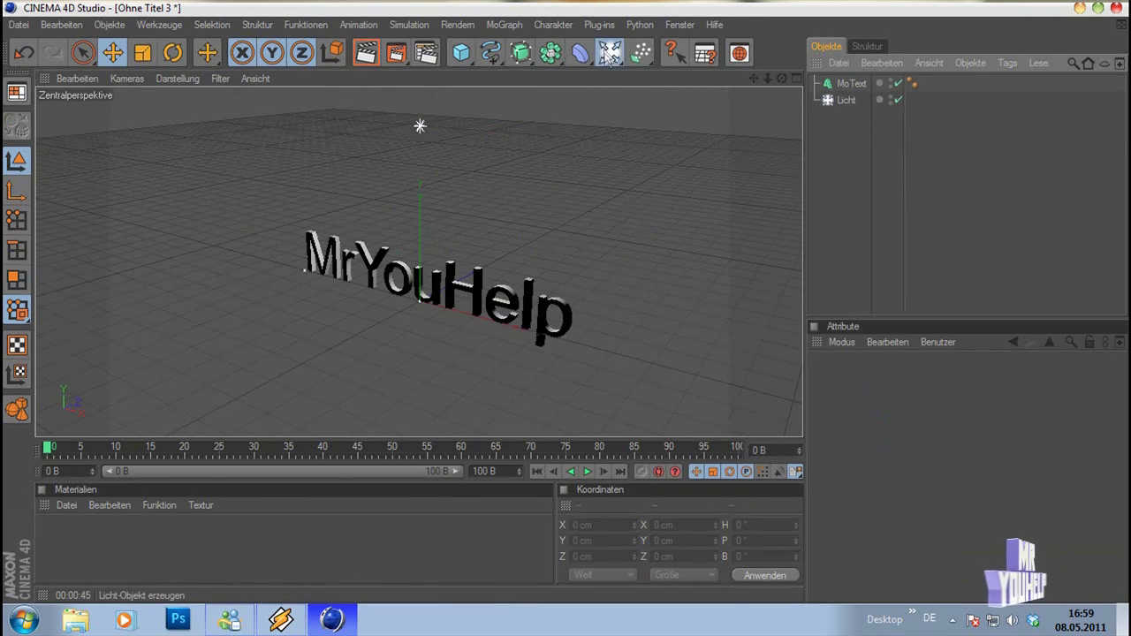
{"action": "left_click_drag", "start_coordinate": [610, 53], "coordinate": [800, 153]}
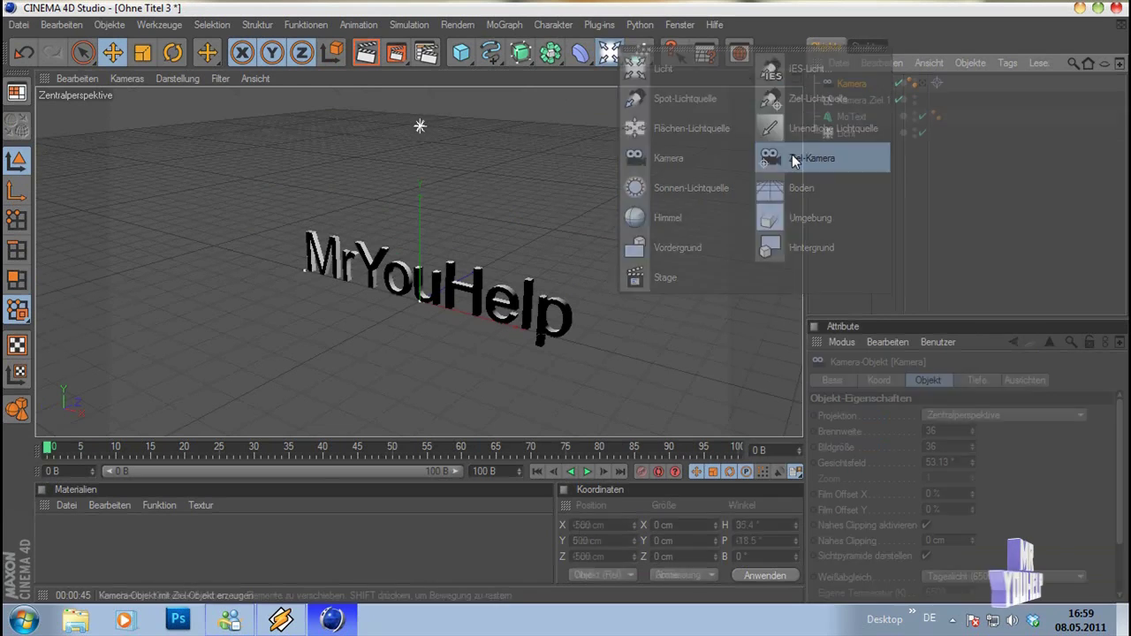
Set MoText as the Ziel-Objekt of the camera's Ausrichten tag.
{"action": "left_click", "coordinate": [938, 84]}
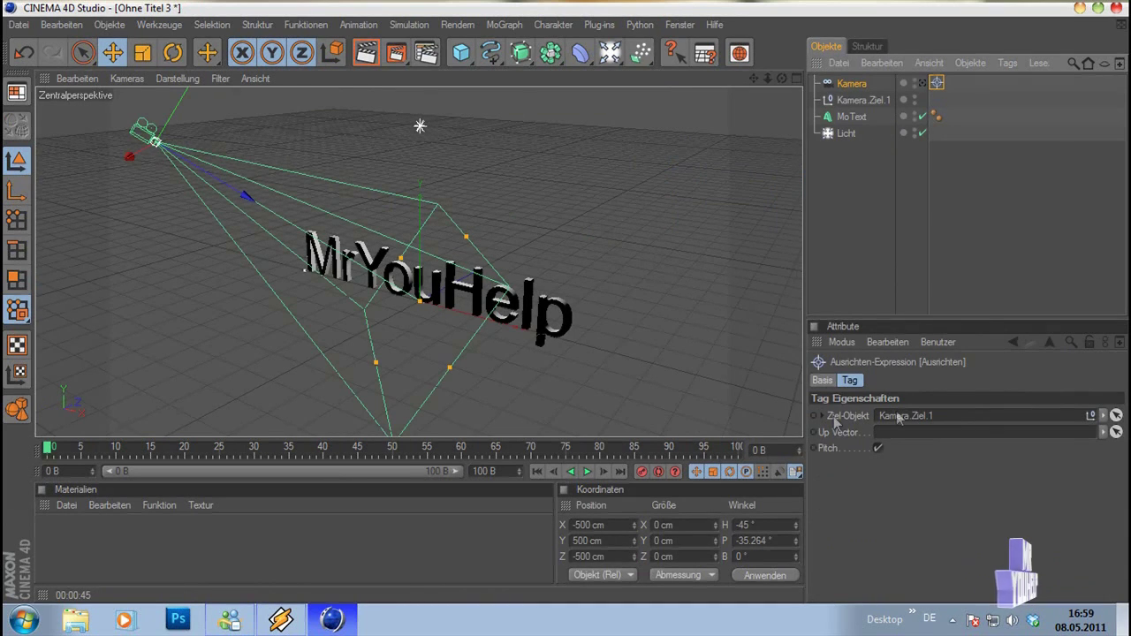
{"action": "mouse_move", "coordinate": [852, 117]}
{"action": "left_mouse_down"}
{"action": "mouse_move", "coordinate": [889, 399]}
{"action": "mouse_move", "coordinate": [904, 422]}
{"action": "left_mouse_up"}
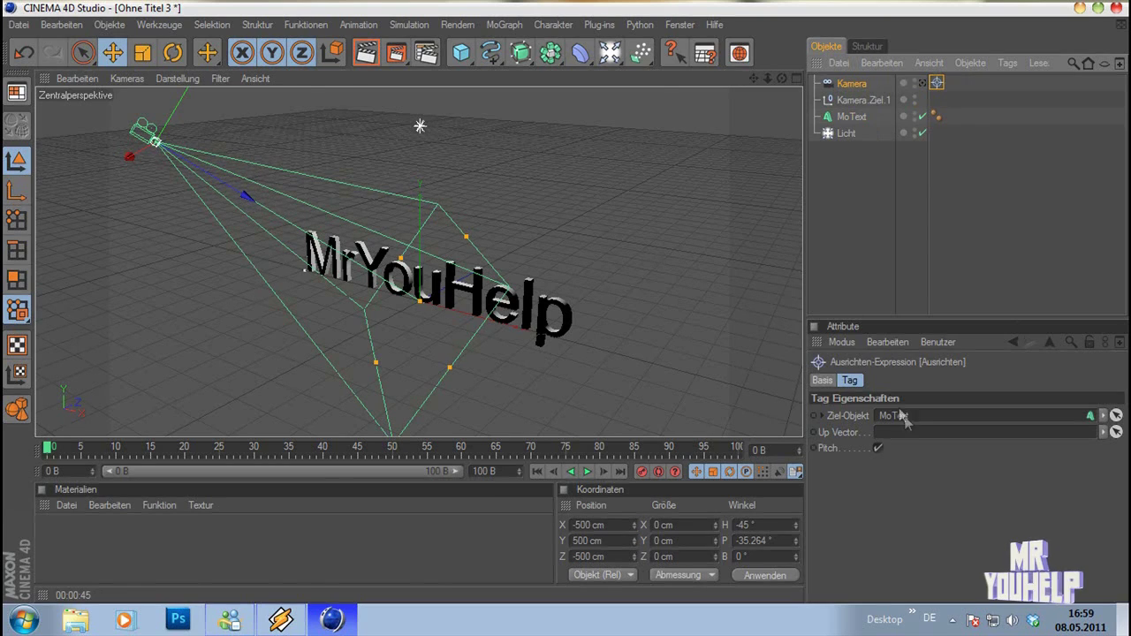
{"action": "left_click", "coordinate": [849, 116]}
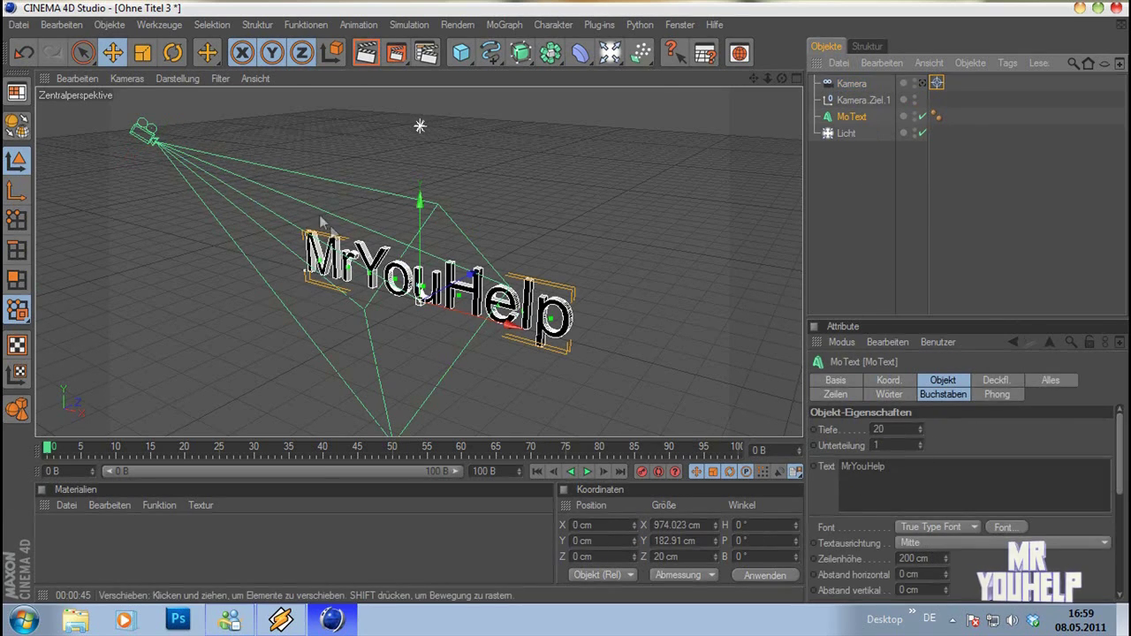
Move the camera closer and higher to frame the centred MrYouHelp text.
{"action": "left_click", "coordinate": [179, 165]}
{"action": "left_click_drag", "start_coordinate": [179, 165], "coordinate": [152, 136]}
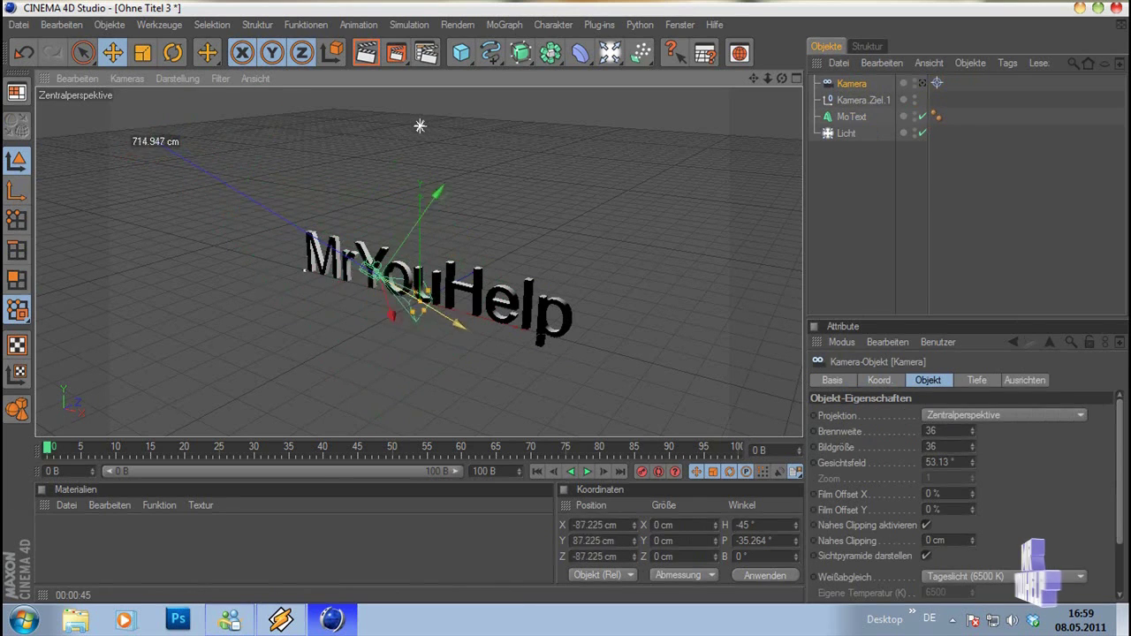
{"action": "left_click_drag", "start_coordinate": [231, 155], "coordinate": [274, 90]}
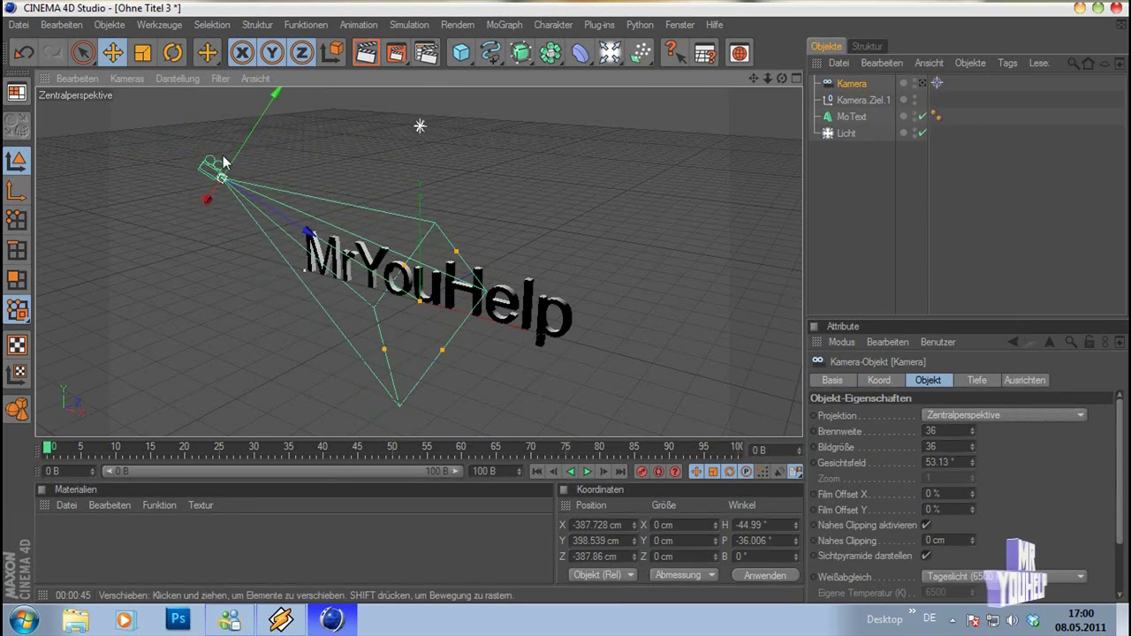
{"action": "left_click_drag", "start_coordinate": [221, 177], "coordinate": [207, 210]}
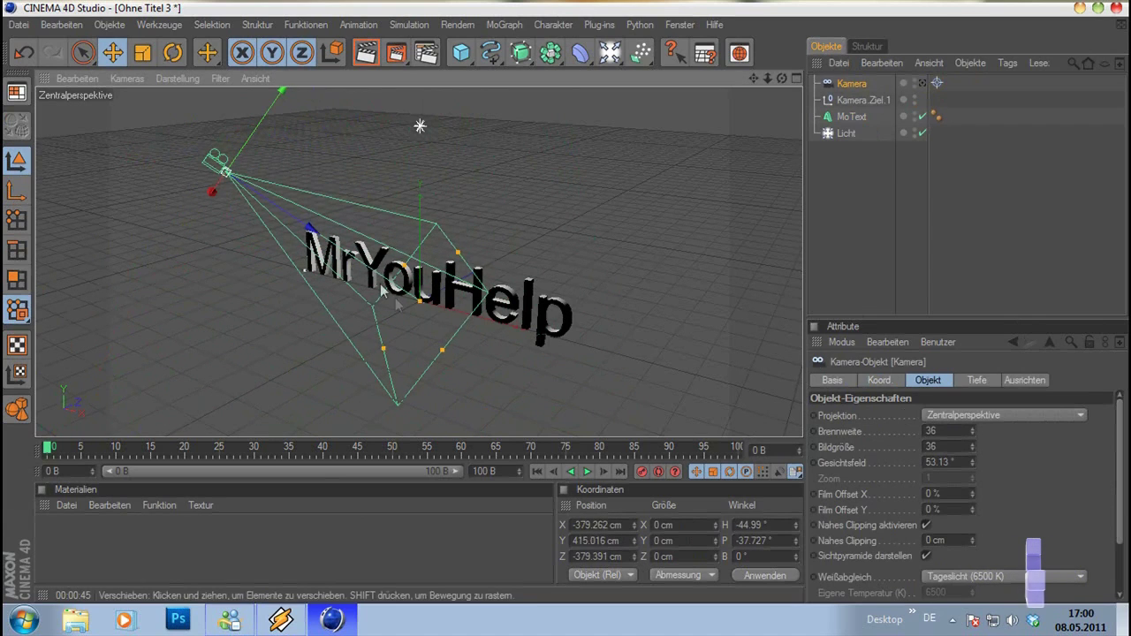
{"action": "left_click", "coordinate": [421, 307]}
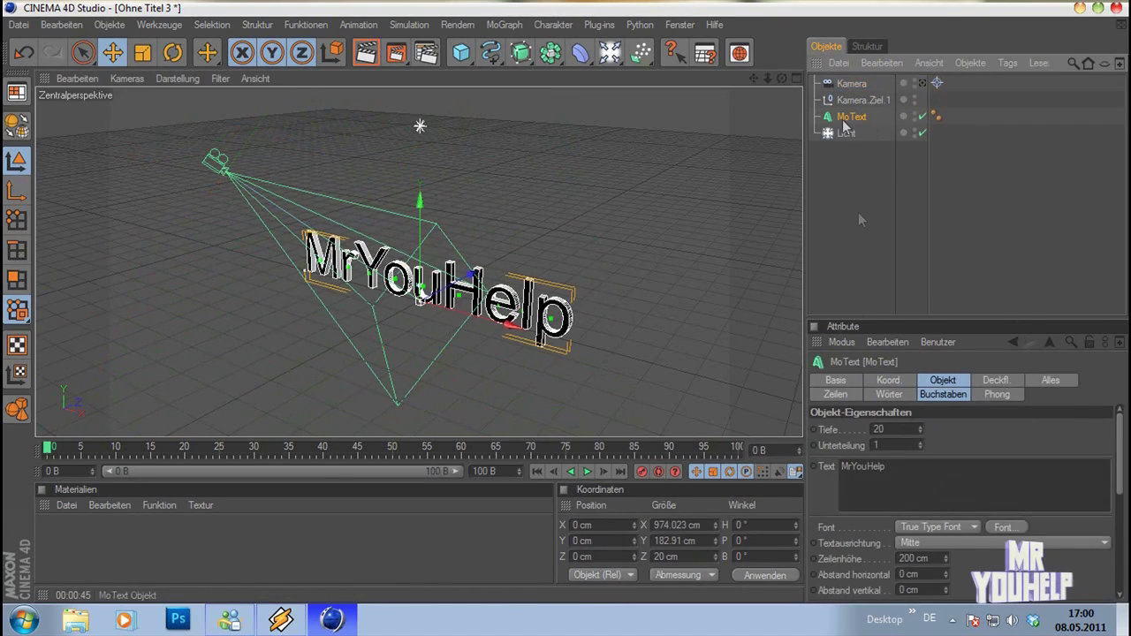
Change the MoText font to bold Transformers (Fett).
{"action": "left_click", "coordinate": [1002, 526]}
{"action": "type", "text": "t"}
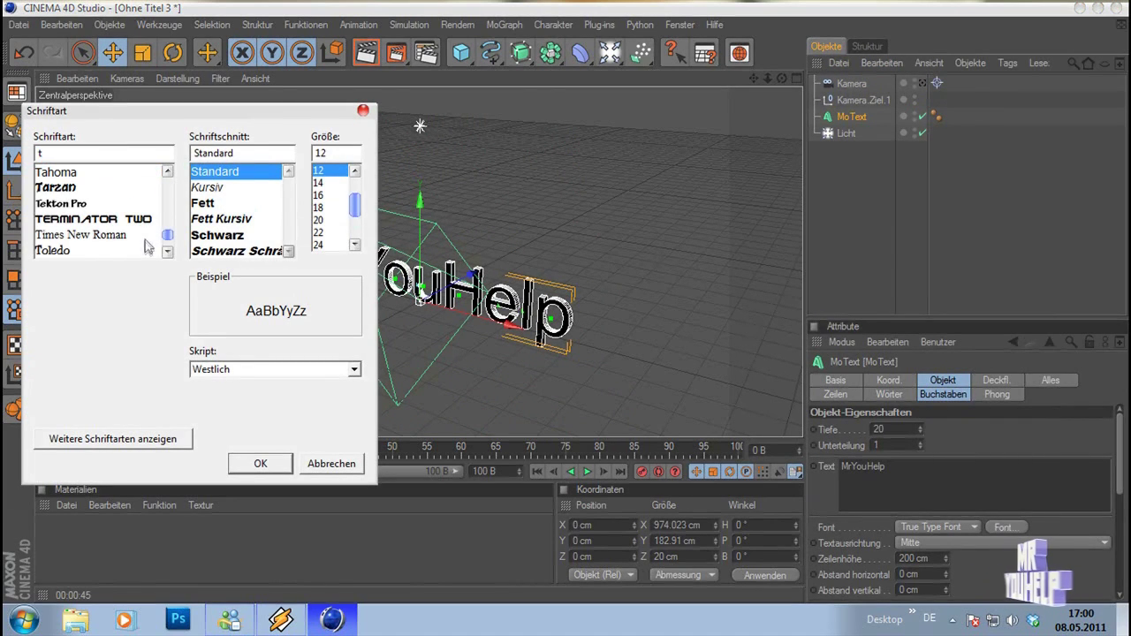
{"action": "left_click", "coordinate": [167, 251]}
{"action": "left_click", "coordinate": [168, 251]}
{"action": "left_click", "coordinate": [88, 241]}
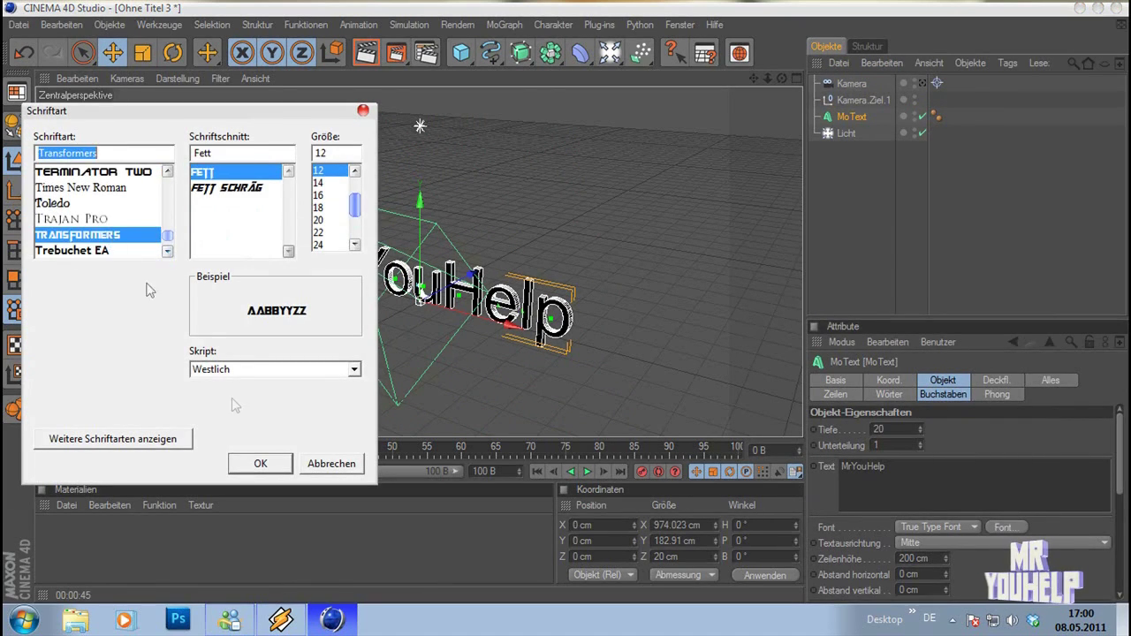
{"action": "left_click", "coordinate": [260, 463]}
Orbit around the text and render the active view to preview the shaded letters.
{"action": "left_click_drag", "start_coordinate": [377, 378], "coordinate": [582, 310], "text": "alt"}
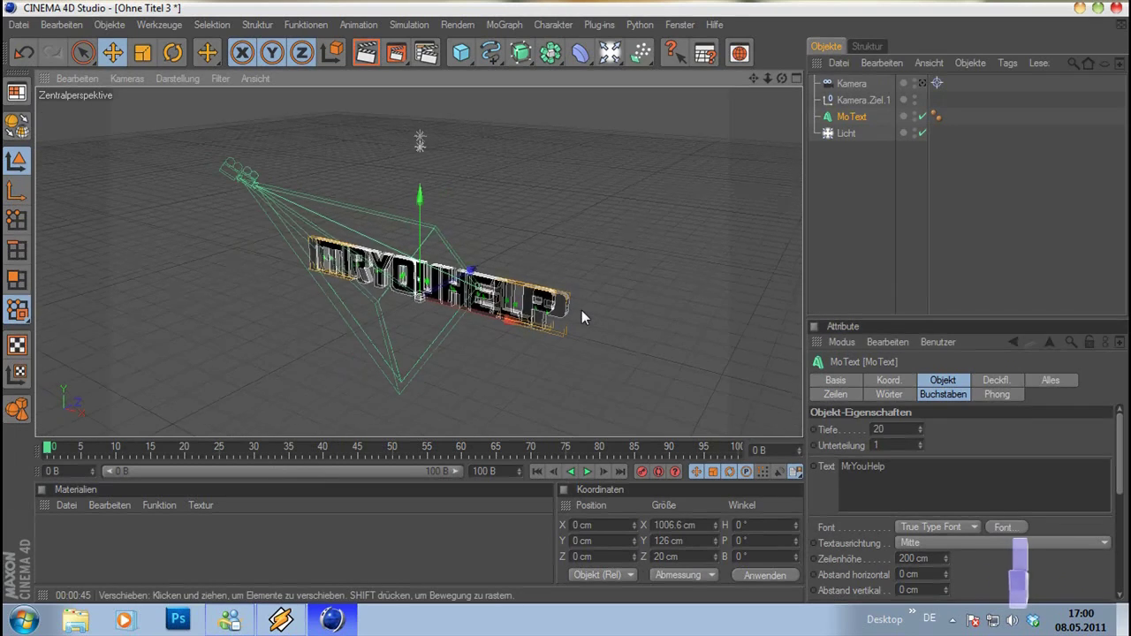
{"action": "left_click_drag", "start_coordinate": [677, 277], "coordinate": [618, 252], "text": "alt"}
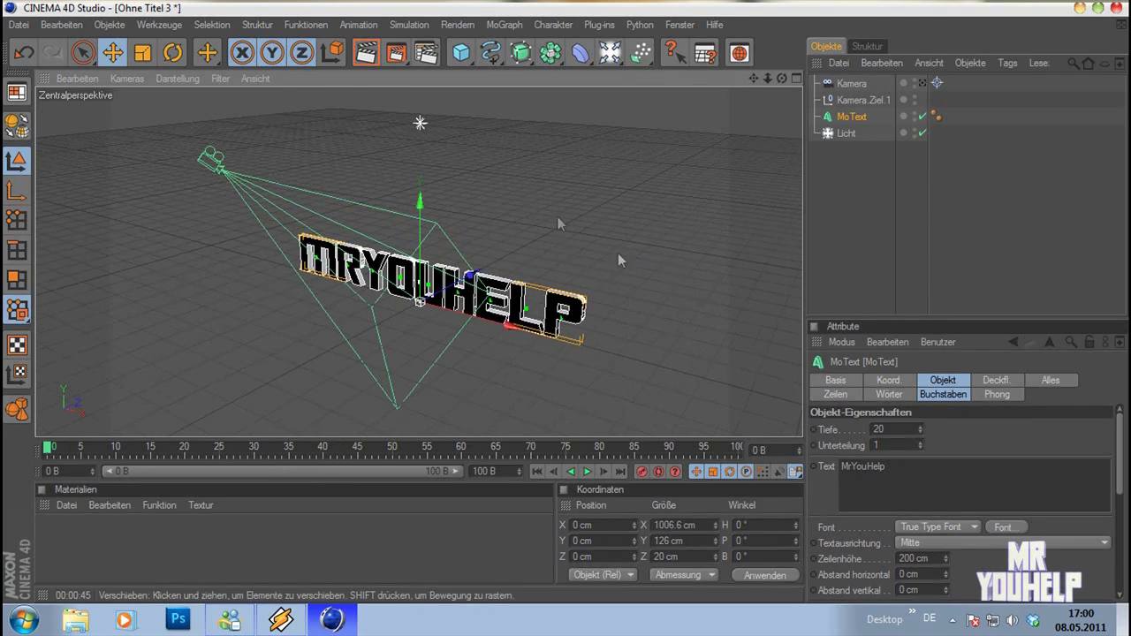
{"action": "left_click", "coordinate": [377, 71]}
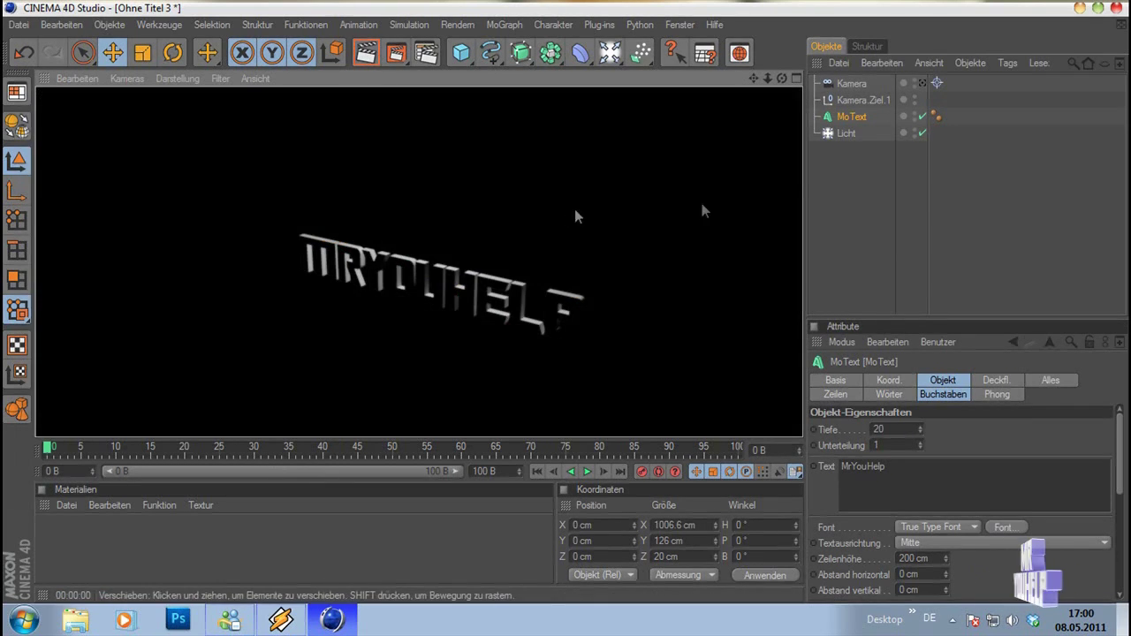
Move the light forward to Z −482.806 cm and render to check the lighting.
{"action": "left_click", "coordinate": [846, 132]}
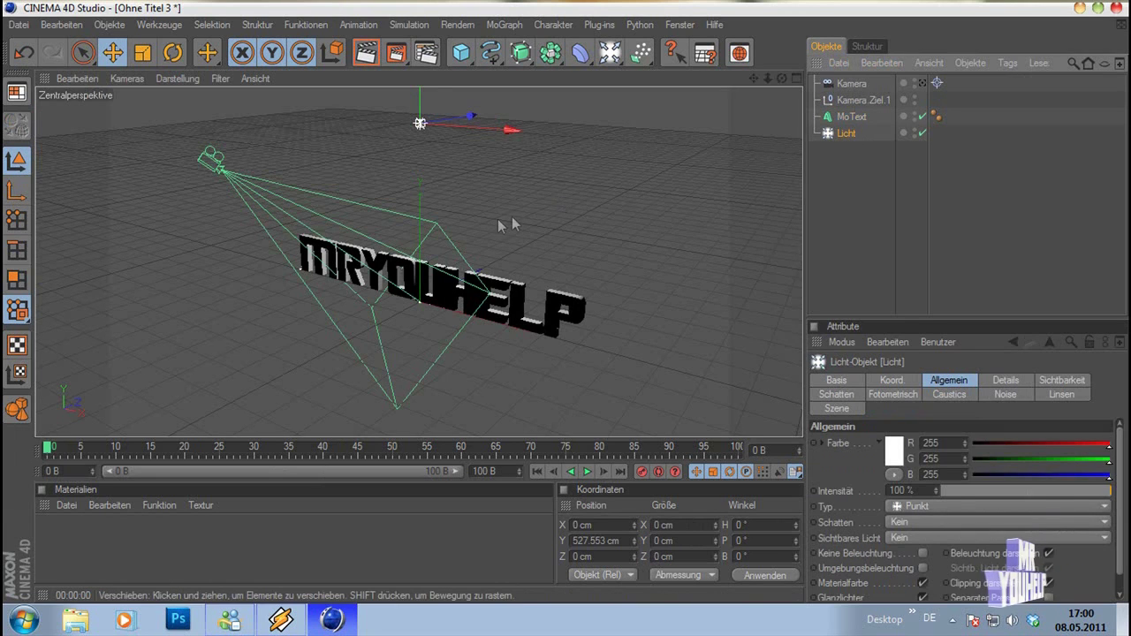
{"action": "left_click_drag", "start_coordinate": [478, 119], "coordinate": [344, 130]}
{"action": "left_click", "coordinate": [366, 53]}
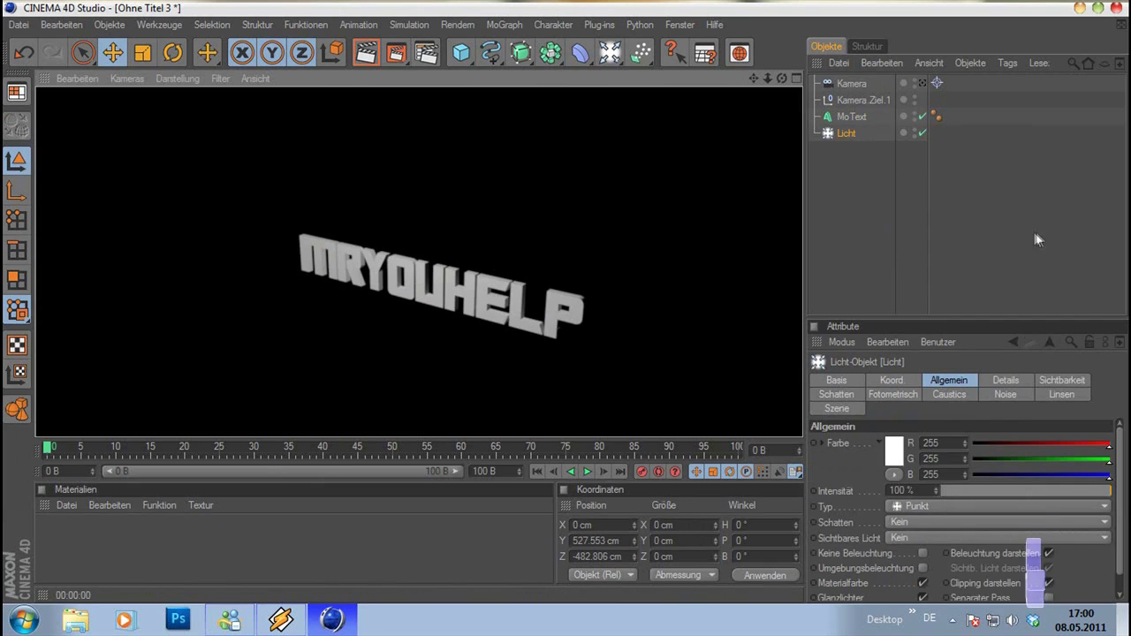
Raise the MoText extrusion depth from 20 to 50 cm.
{"action": "left_click", "coordinate": [852, 116]}
{"action": "left_click", "coordinate": [853, 220]}
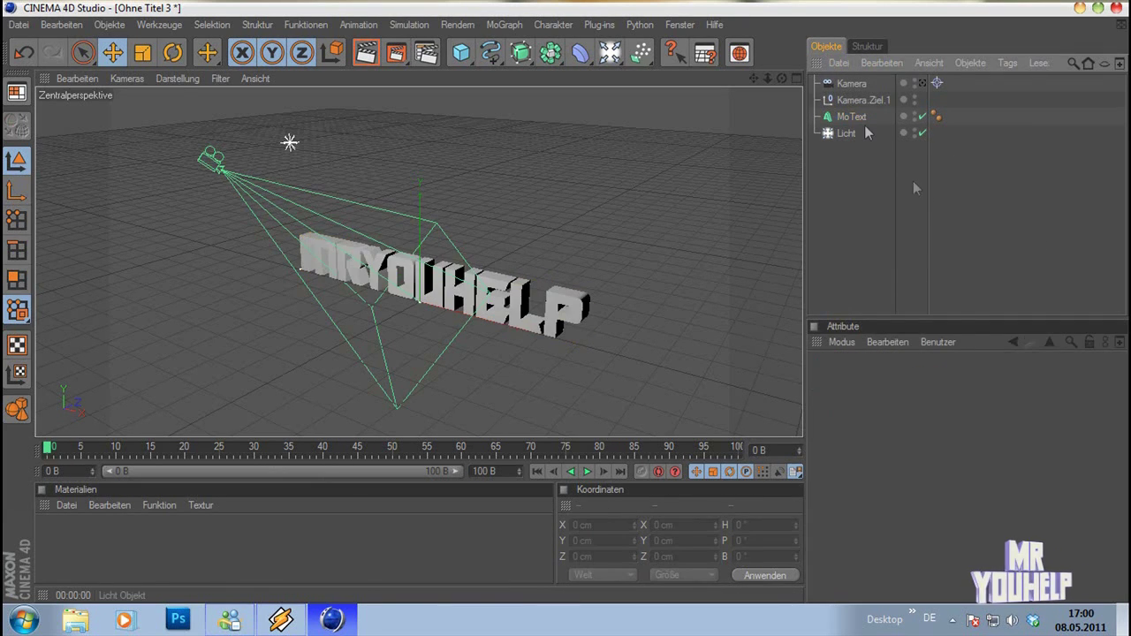
{"action": "left_click", "coordinate": [852, 116]}
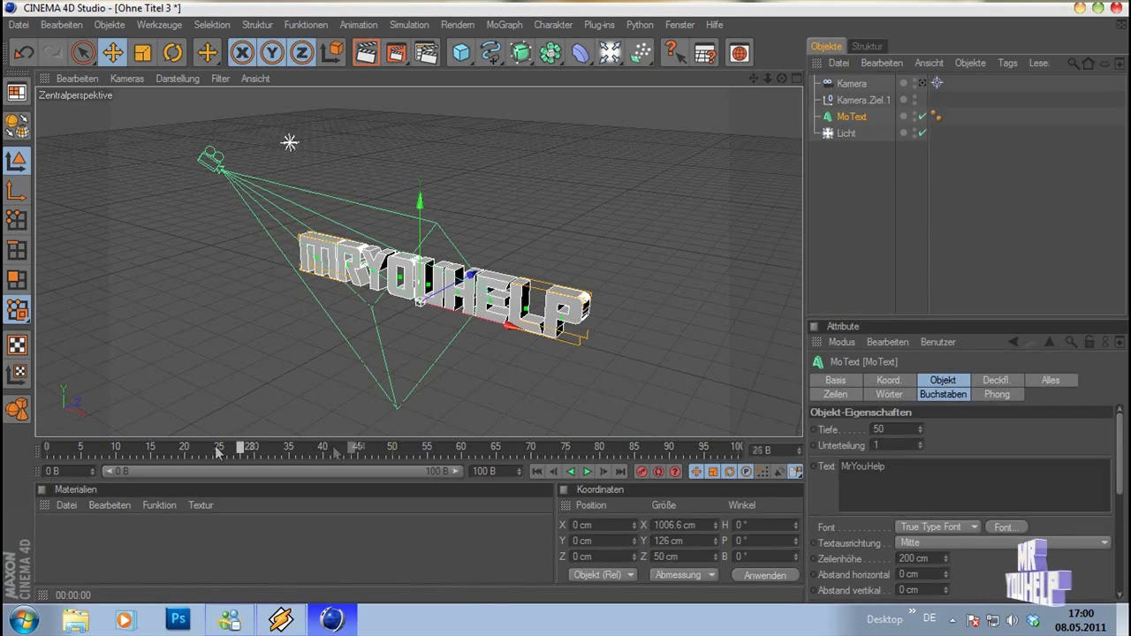
Add an Explosion deformer under MoText and set MoText subdivision to 34.
{"action": "left_click", "coordinate": [581, 51]}
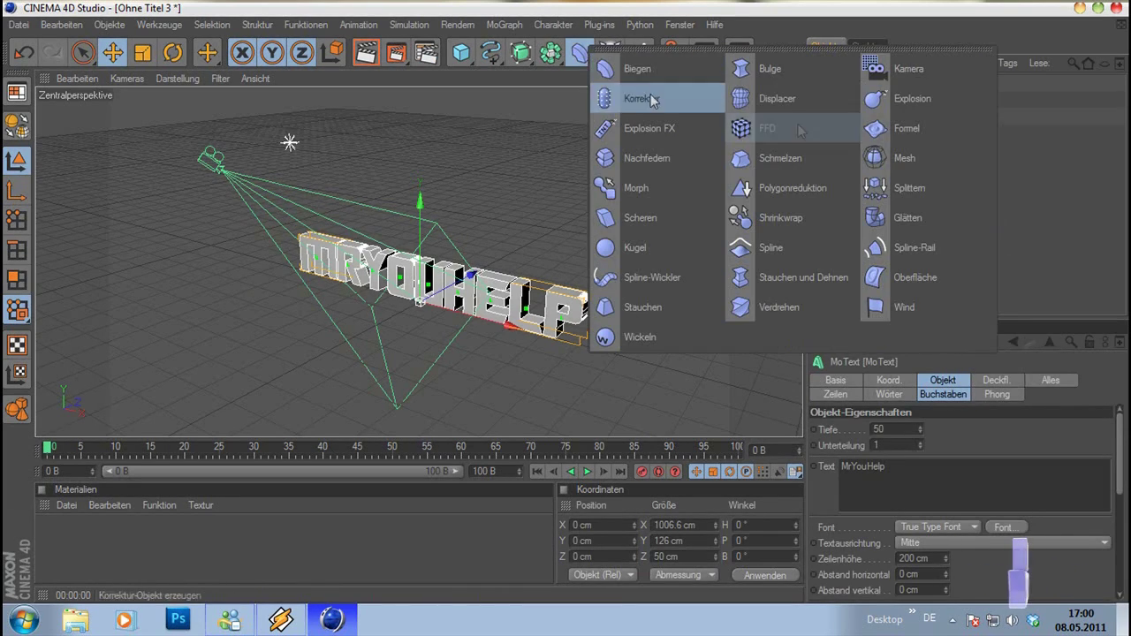
{"action": "left_click", "coordinate": [905, 99]}
{"action": "left_click_drag", "start_coordinate": [854, 83], "coordinate": [849, 134]}
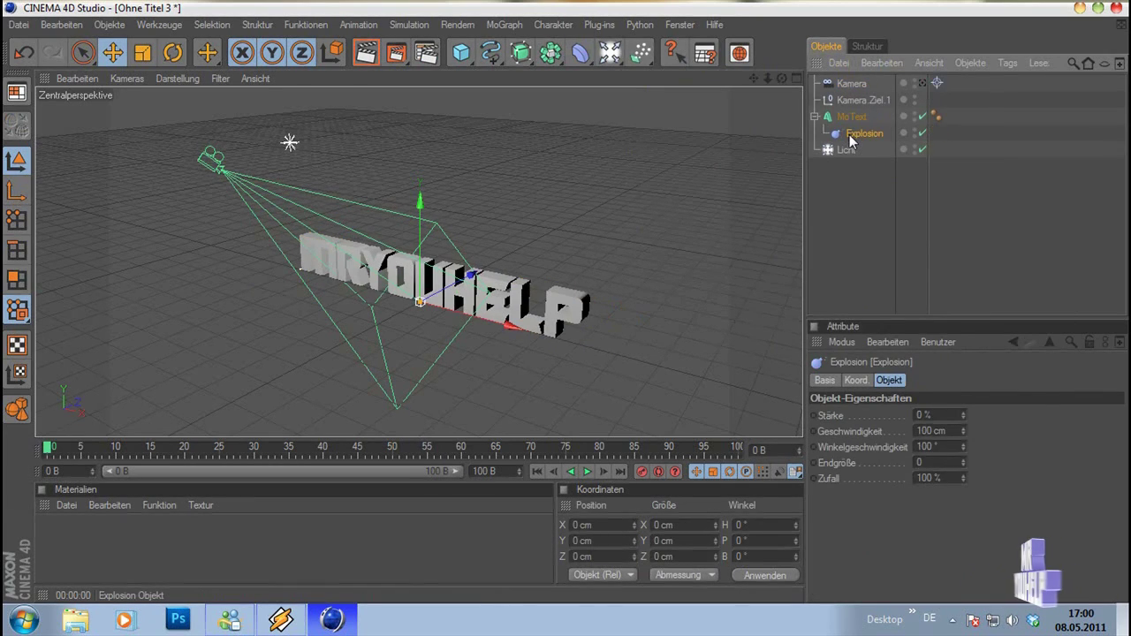
{"action": "left_click", "coordinate": [850, 116]}
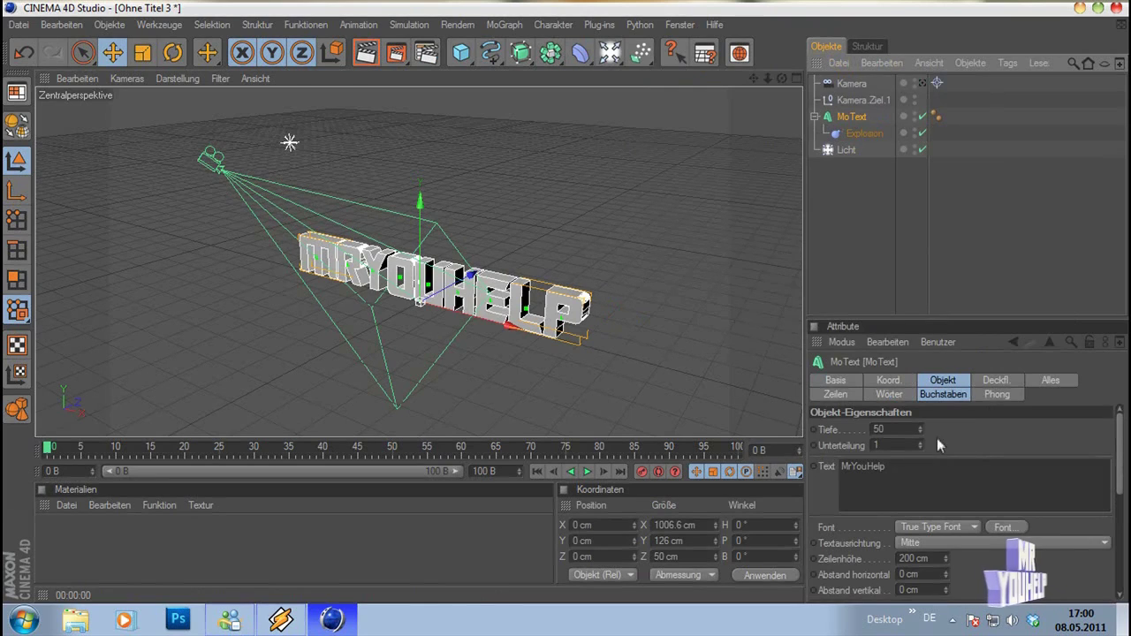
{"action": "left_click_drag", "start_coordinate": [924, 440], "coordinate": [921, 443]}
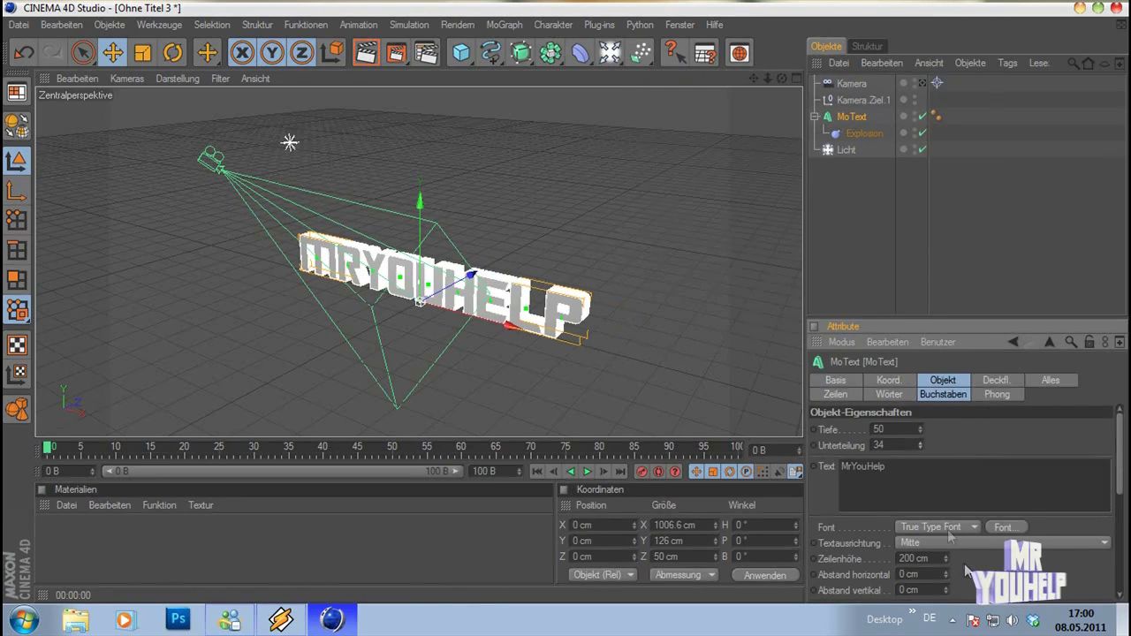
Test explosion strengths and set the Explosion Endgröße to 0.52.
{"action": "left_click", "coordinate": [863, 133]}
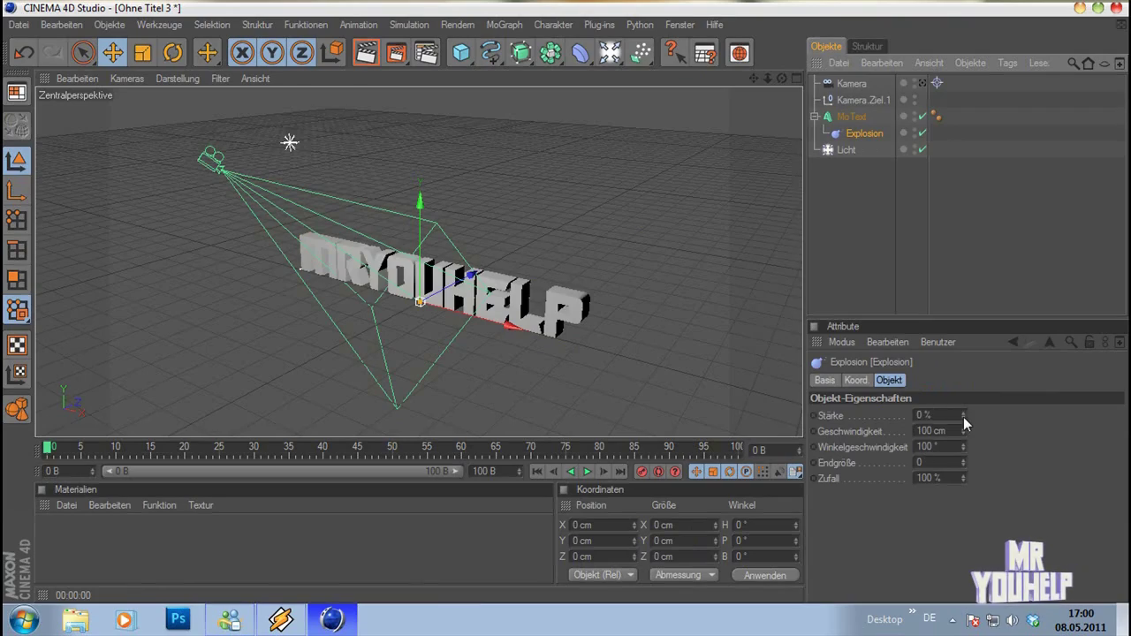
{"action": "left_click_drag", "start_coordinate": [962, 414], "coordinate": [1042, 415]}
{"action": "mouse_move", "coordinate": [963, 415]}
{"action": "left_mouse_down"}
{"action": "mouse_move", "coordinate": [963, 389]}
{"action": "mouse_move", "coordinate": [963, 442]}
{"action": "left_mouse_up"}
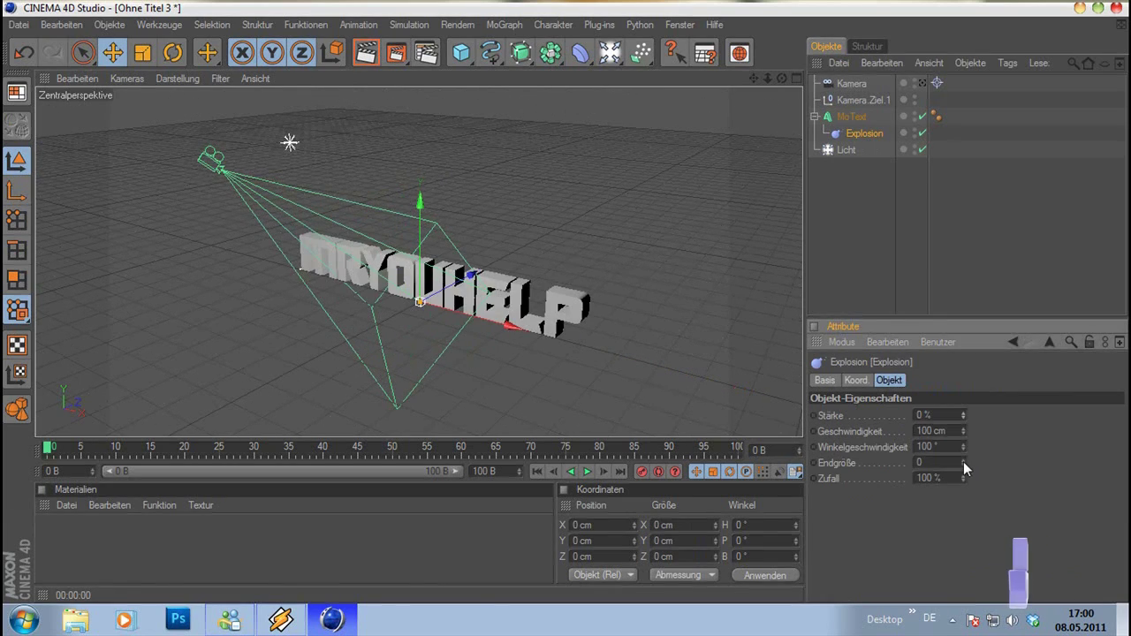
{"action": "left_click_drag", "start_coordinate": [963, 415], "coordinate": [963, 433]}
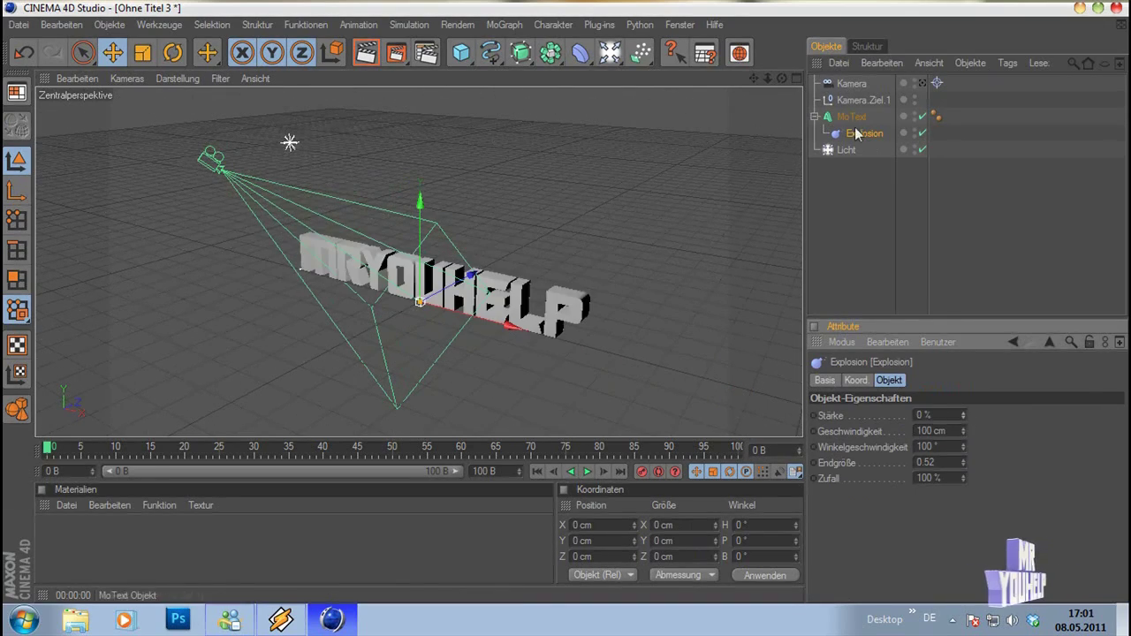
Move the Kamera toward the lower left and farther back from the text.
{"action": "left_click", "coordinate": [548, 305]}
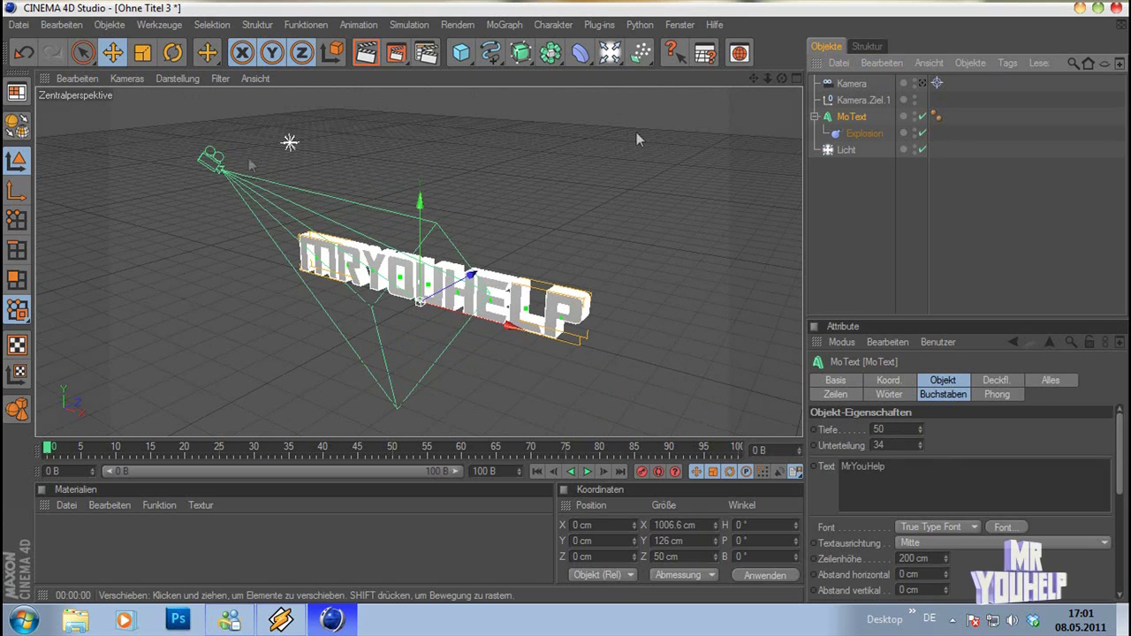
{"action": "left_click", "coordinate": [854, 99]}
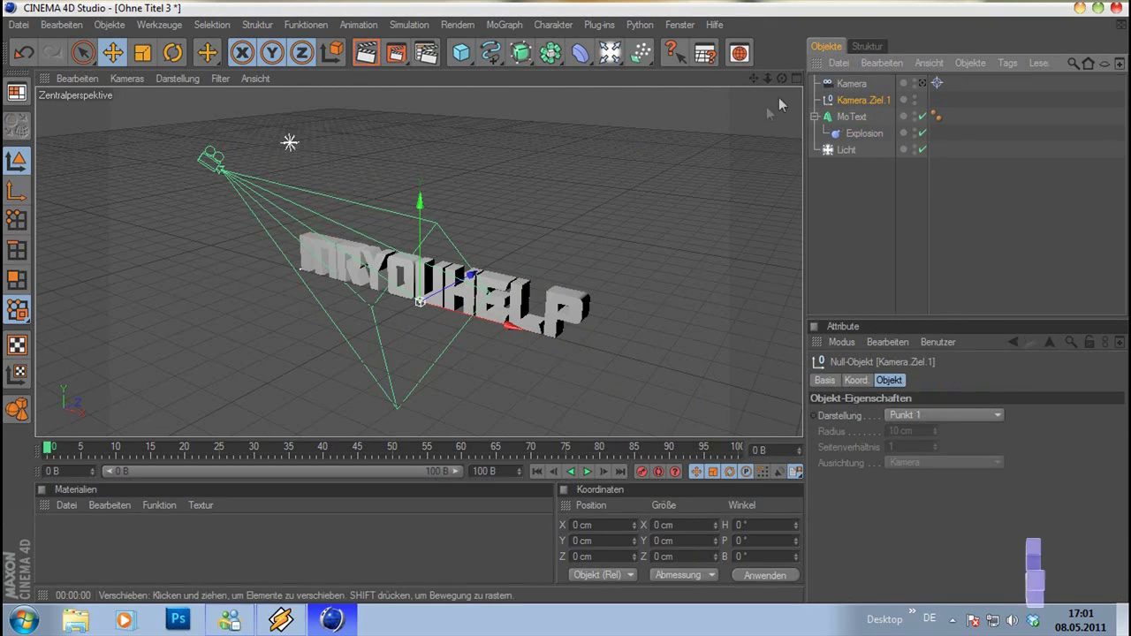
{"action": "left_click", "coordinate": [851, 83]}
{"action": "left_click_drag", "start_coordinate": [212, 161], "coordinate": [97, 329]}
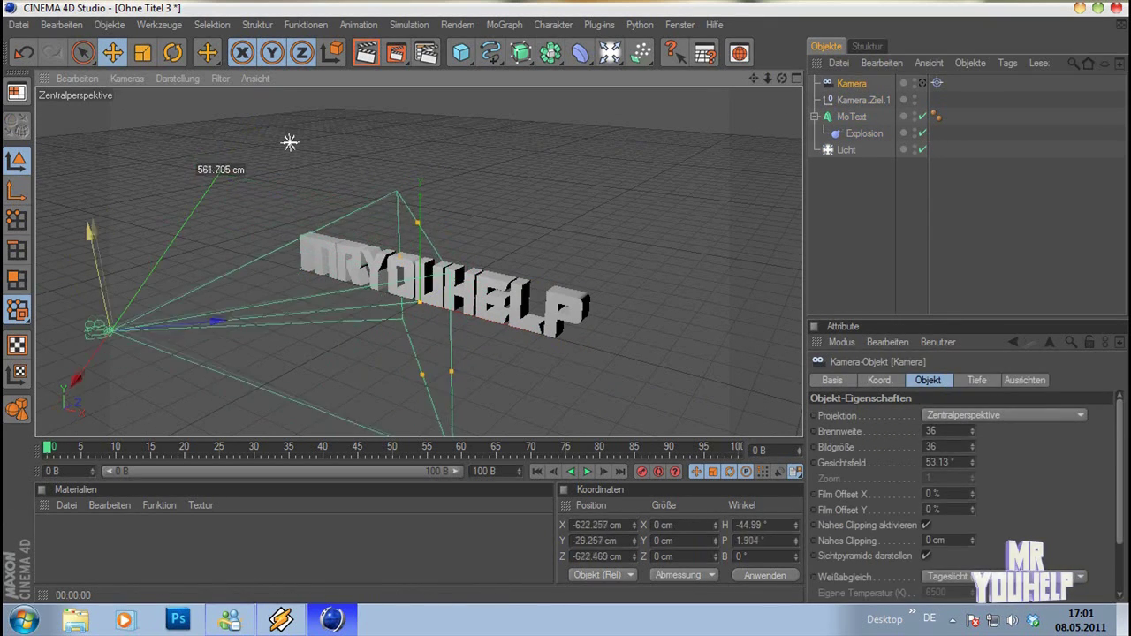
{"action": "left_click_drag", "start_coordinate": [645, 186], "coordinate": [659, 185]}
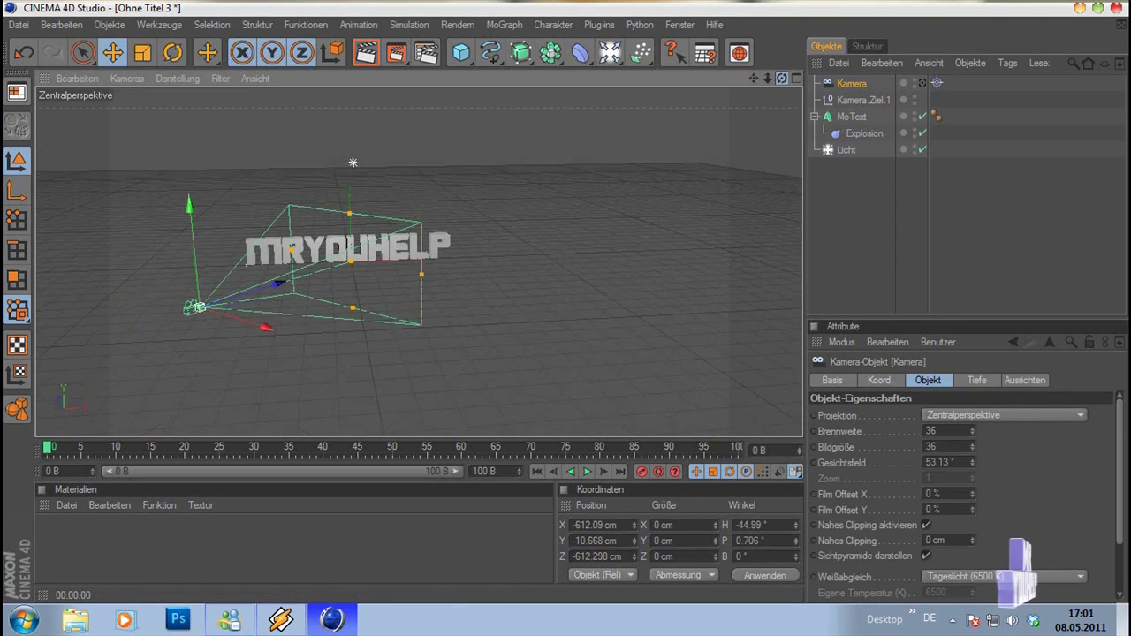
{"action": "left_click_drag", "start_coordinate": [275, 284], "coordinate": [70, 279]}
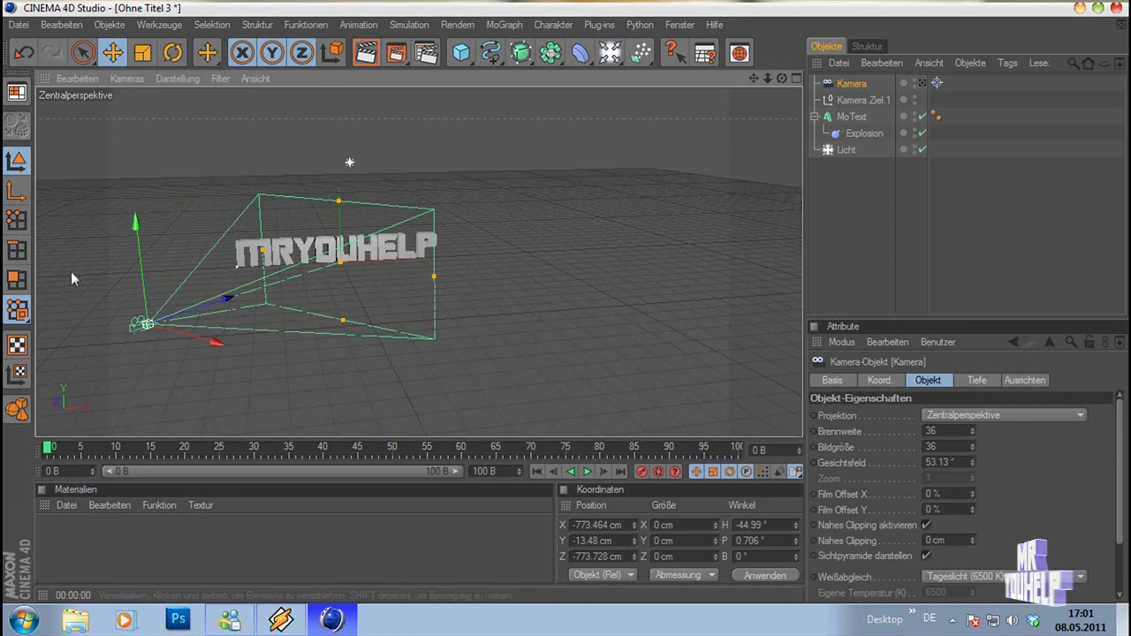
Lower and swing the camera, widen its field of view to 72.788°, and check through it.
{"action": "left_click_drag", "start_coordinate": [133, 240], "coordinate": [227, 371]}
{"action": "left_click_drag", "start_coordinate": [133, 368], "coordinate": [262, 374]}
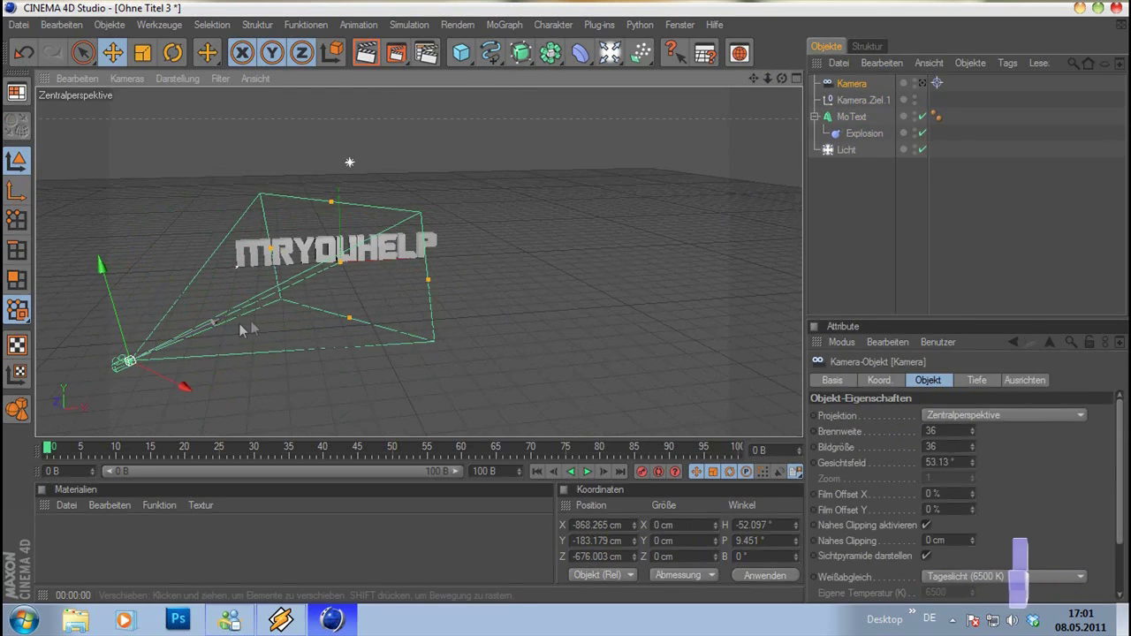
{"action": "left_click_drag", "start_coordinate": [245, 324], "coordinate": [223, 332]}
{"action": "left_click_drag", "start_coordinate": [269, 252], "coordinate": [236, 240]}
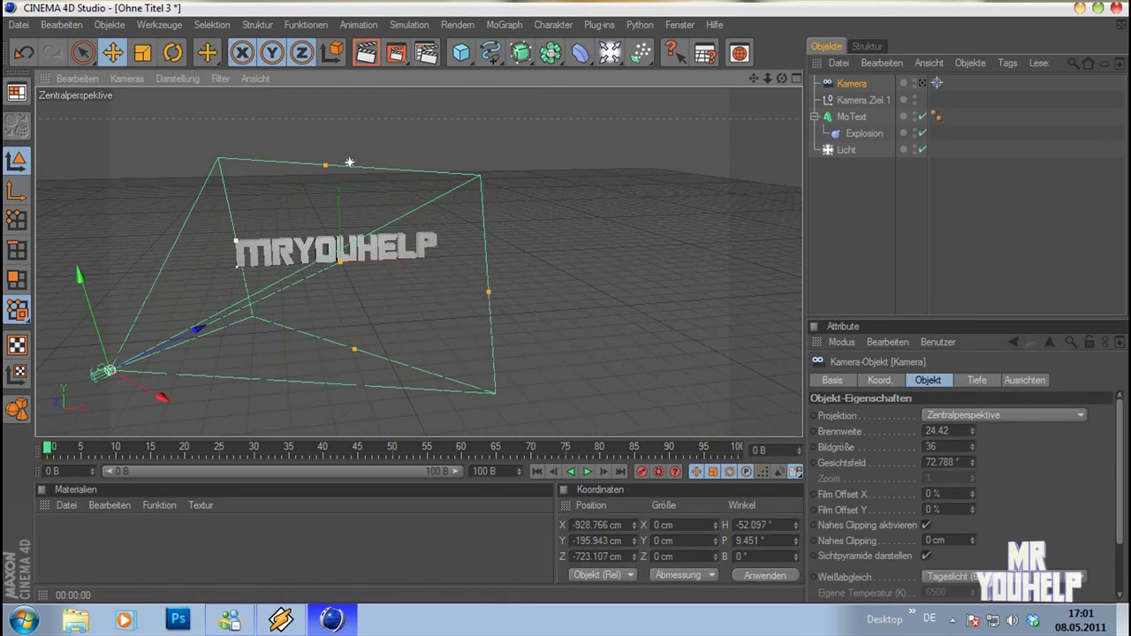
{"action": "left_click", "coordinate": [922, 83]}
{"action": "left_click", "coordinate": [922, 83]}
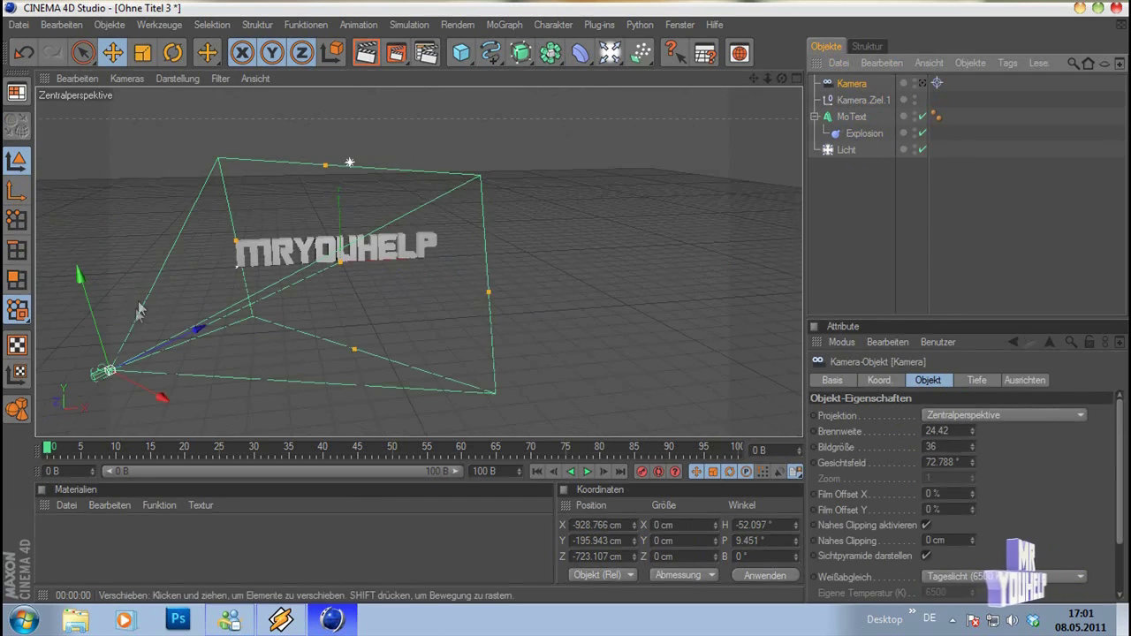
{"action": "mouse_move", "coordinate": [116, 362]}
{"action": "left_mouse_down"}
{"action": "mouse_move", "coordinate": [121, 337]}
{"action": "mouse_move", "coordinate": [795, 203]}
{"action": "left_mouse_up"}
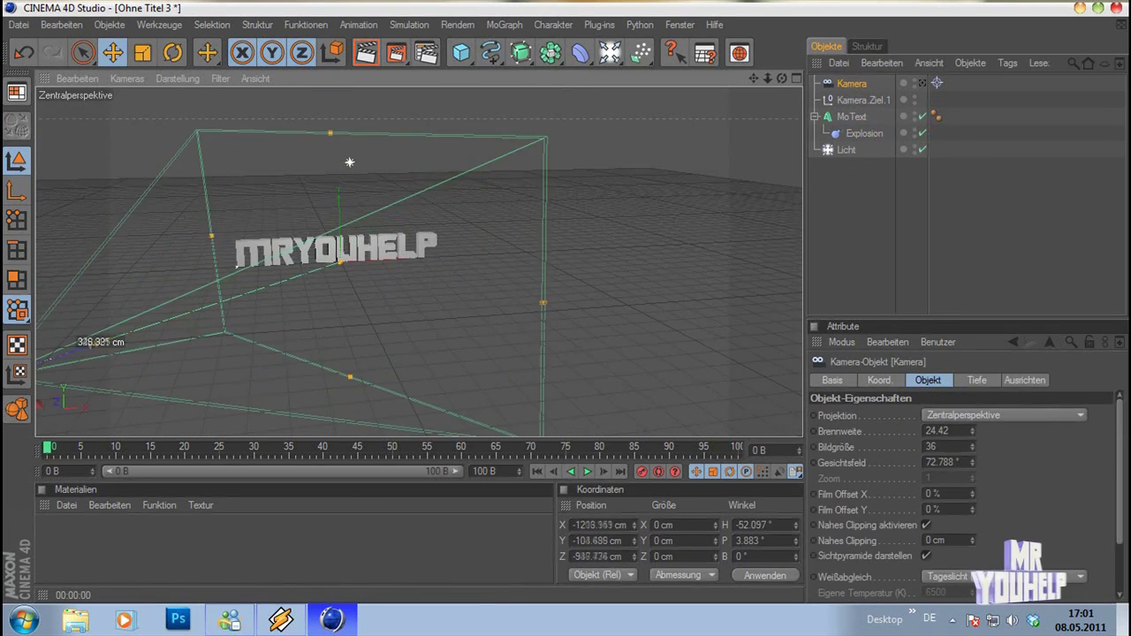
Check the camera view and scrub through the animation frames.
{"action": "left_click", "coordinate": [921, 84]}
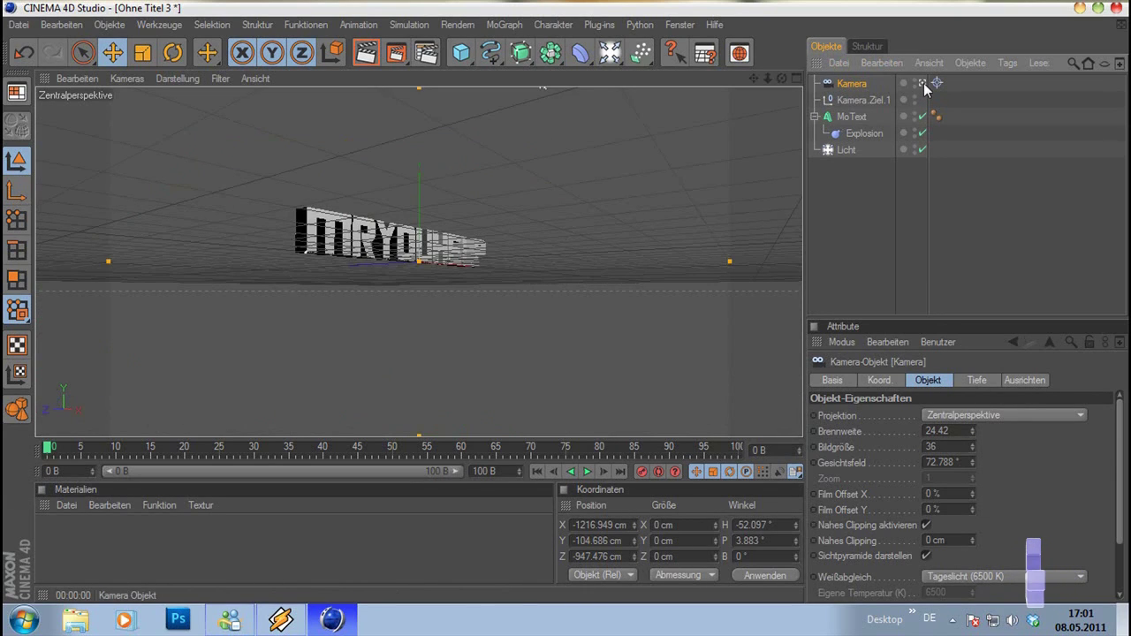
{"action": "left_click", "coordinate": [922, 84]}
{"action": "left_click_drag", "start_coordinate": [51, 451], "coordinate": [484, 449]}
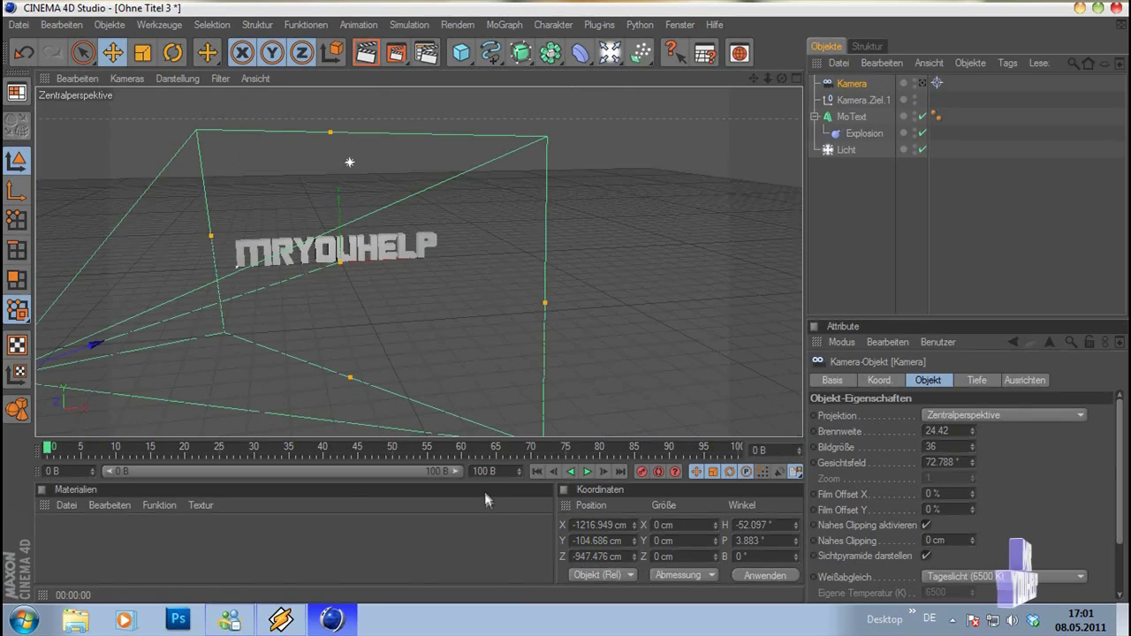
Set the end frame to 200 B and stretch the preview range to 0–200.
{"action": "type", "text": "200"}
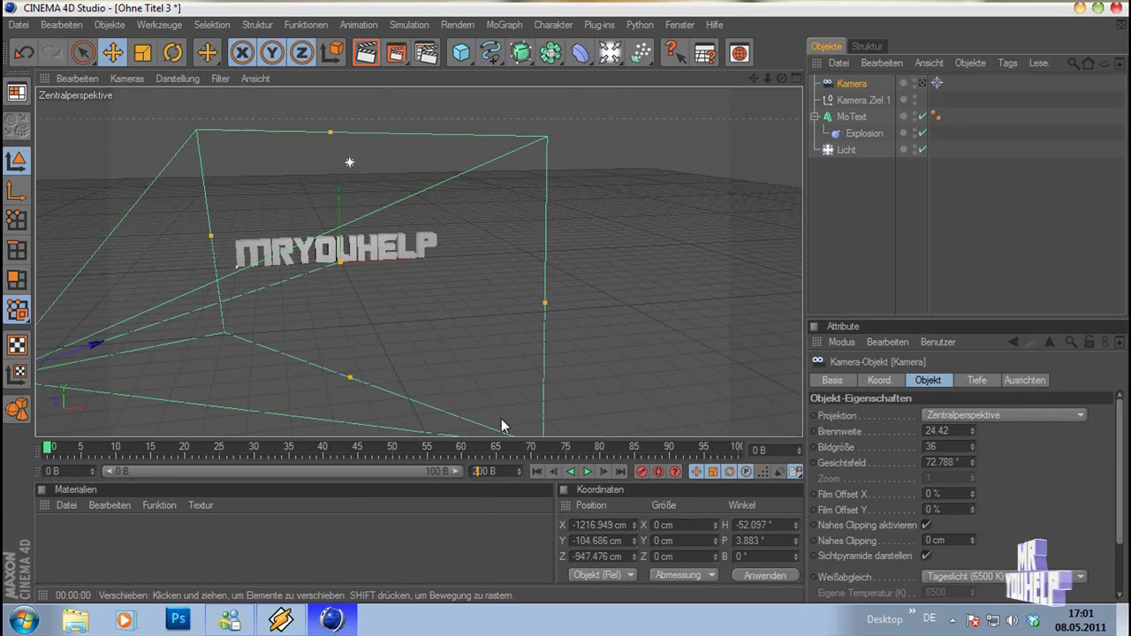
{"action": "key", "text": "Return"}
{"action": "left_click_drag", "start_coordinate": [293, 471], "coordinate": [459, 471]}
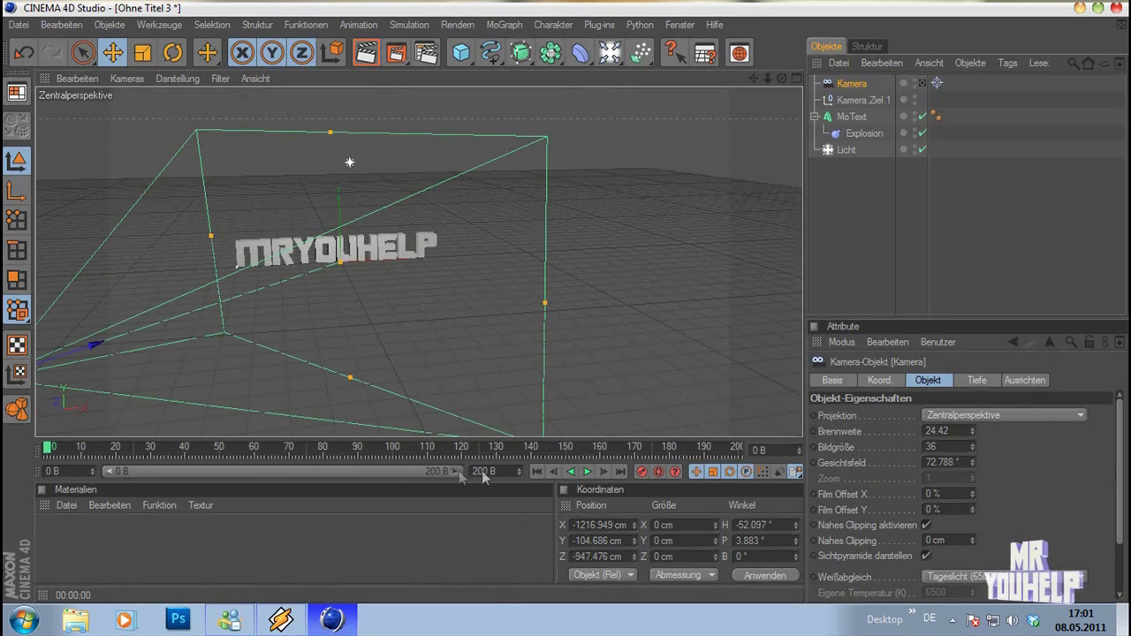
Orbit, zoom and pan the view to frame the camera and text.
{"action": "left_click_drag", "start_coordinate": [362, 419], "coordinate": [384, 408], "text": "alt"}
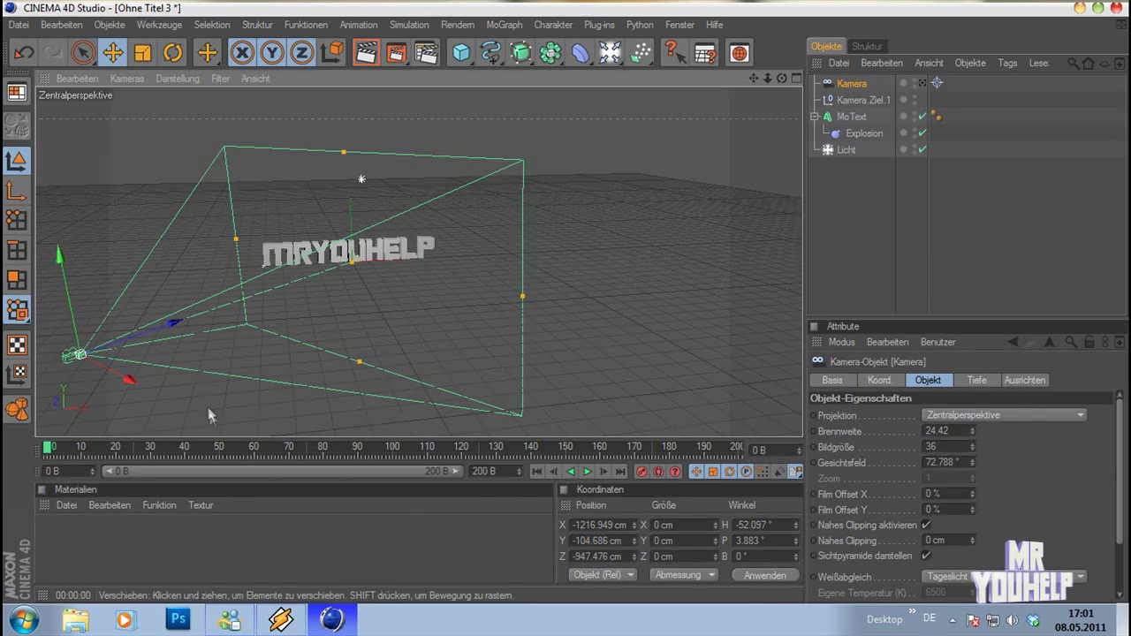
{"action": "scroll", "coordinate": [238, 369], "scroll_direction": "down", "scroll_amount": 2}
{"action": "scroll", "coordinate": [388, 287], "scroll_direction": "down", "scroll_amount": 3}
{"action": "scroll", "coordinate": [388, 287], "scroll_direction": "up", "scroll_amount": 2}
{"action": "left_click_drag", "start_coordinate": [772, 76], "coordinate": [624, 208]}
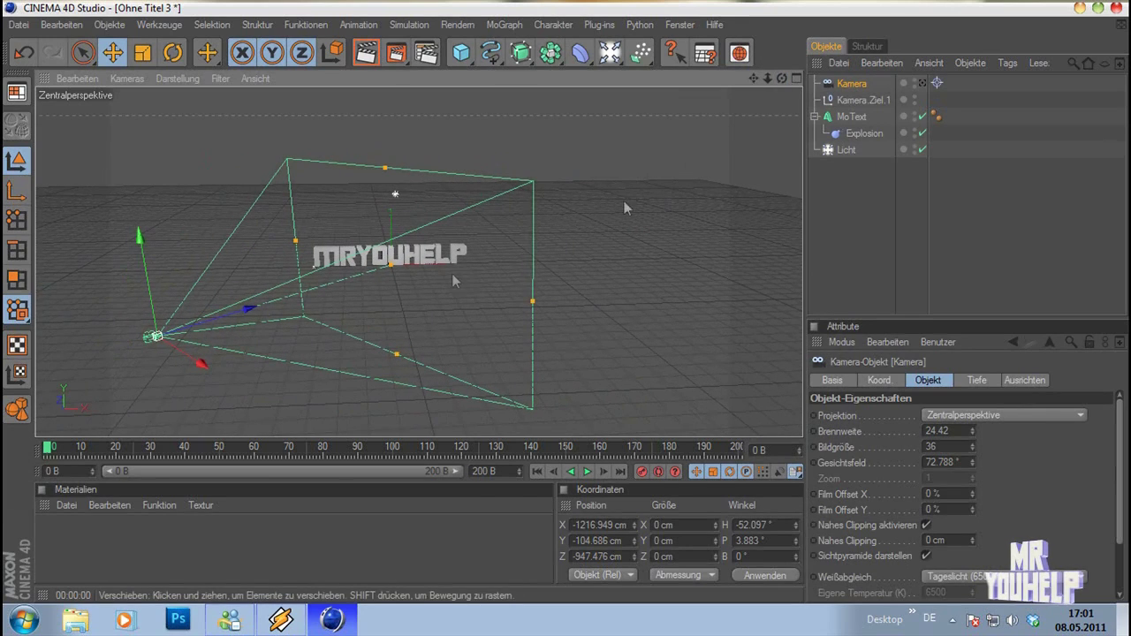
Enable auto keyframing, go to a later frame, and move the camera closer and lower.
{"action": "left_click", "coordinate": [659, 473]}
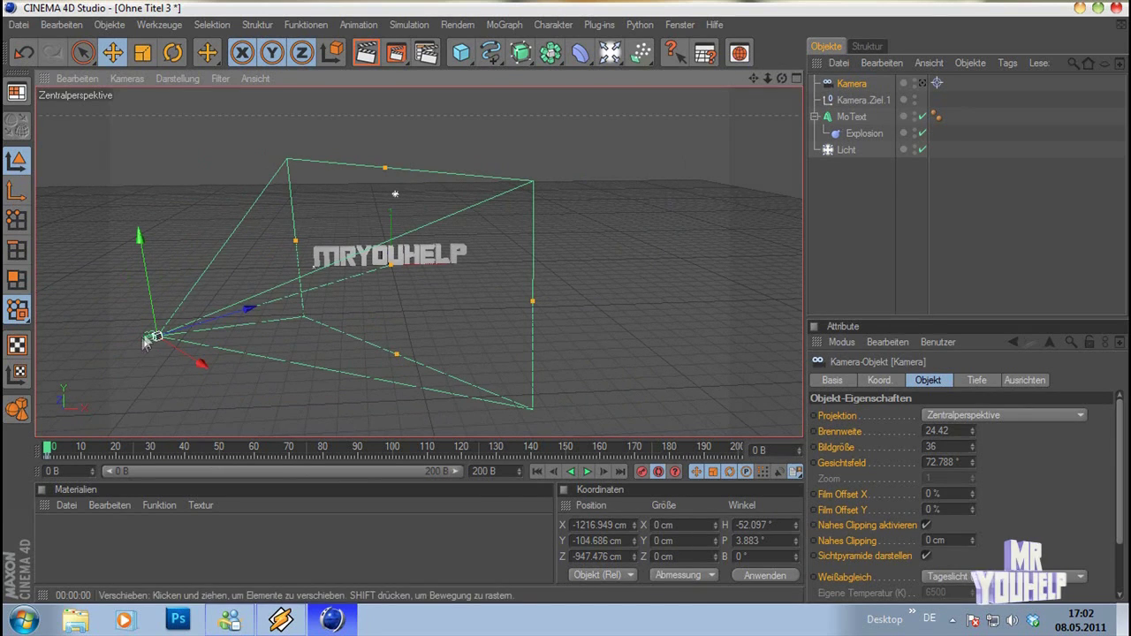
{"action": "left_click_drag", "start_coordinate": [50, 454], "coordinate": [153, 456]}
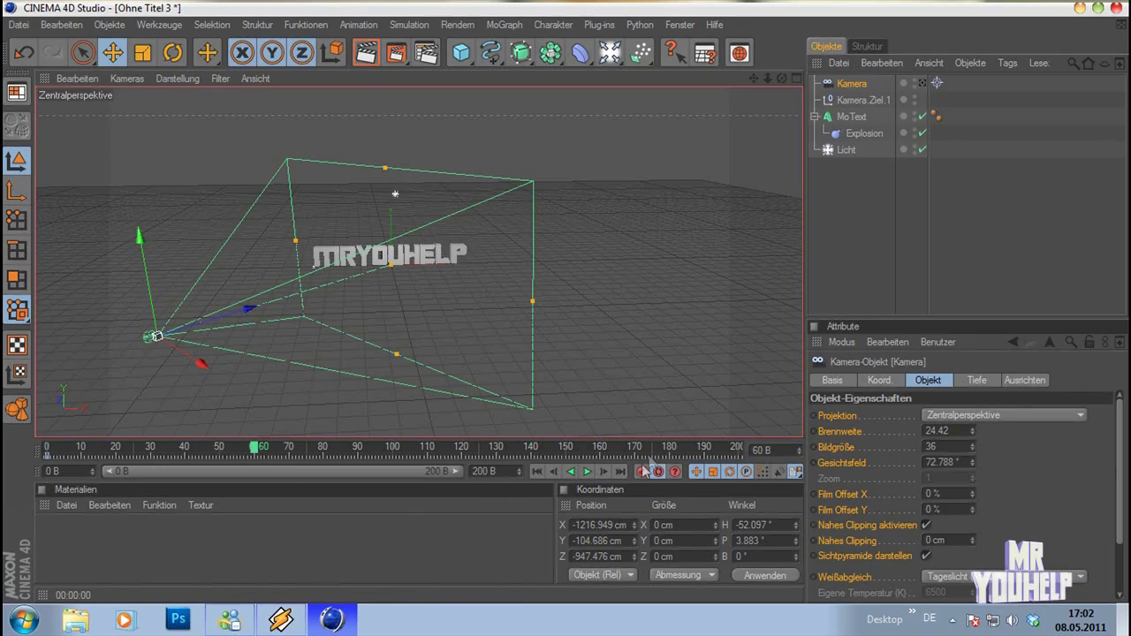
{"action": "left_click_drag", "start_coordinate": [249, 309], "coordinate": [274, 302]}
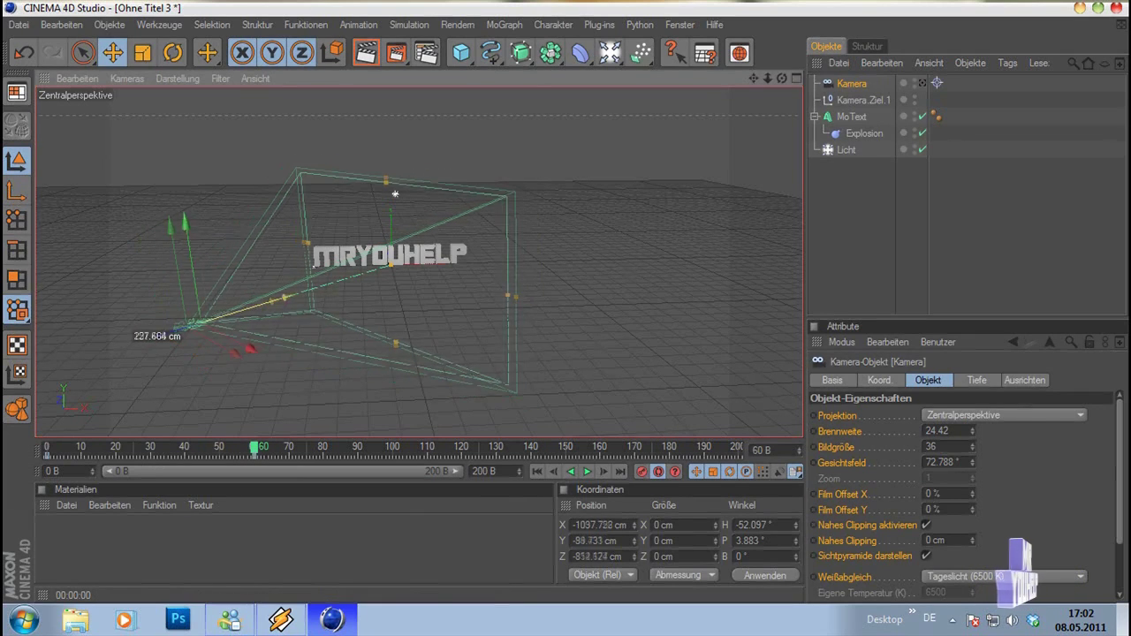
{"action": "mouse_move", "coordinate": [155, 333]}
{"action": "left_mouse_down"}
{"action": "mouse_move", "coordinate": [232, 311]}
{"action": "mouse_move", "coordinate": [280, 343]}
{"action": "mouse_move", "coordinate": [281, 304]}
{"action": "left_mouse_up"}
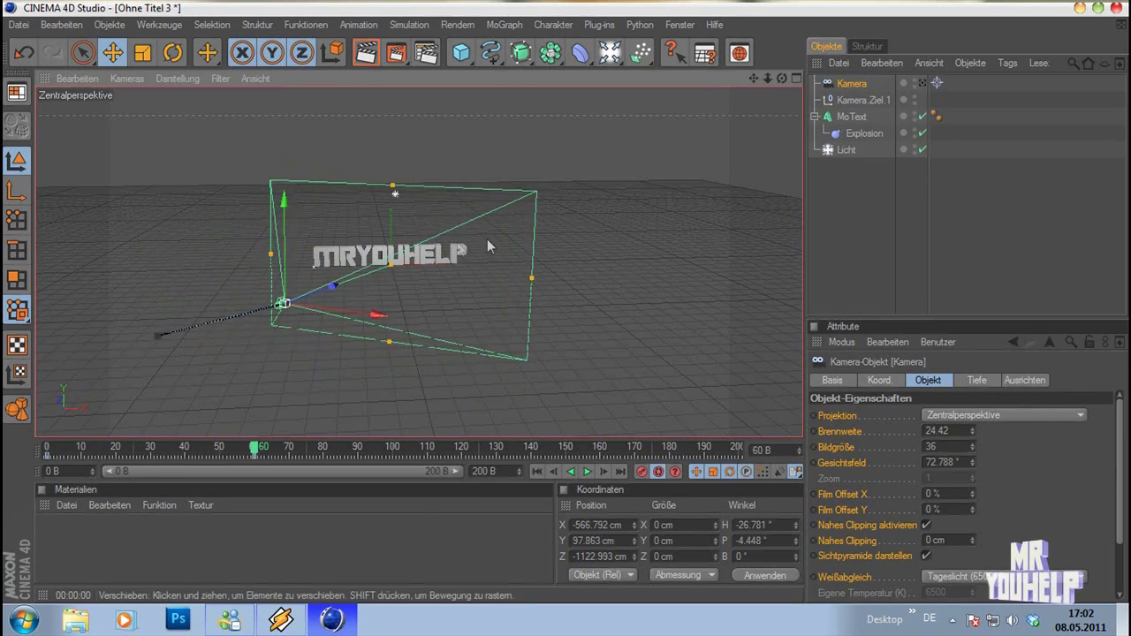
{"action": "left_click_drag", "start_coordinate": [332, 285], "coordinate": [339, 283]}
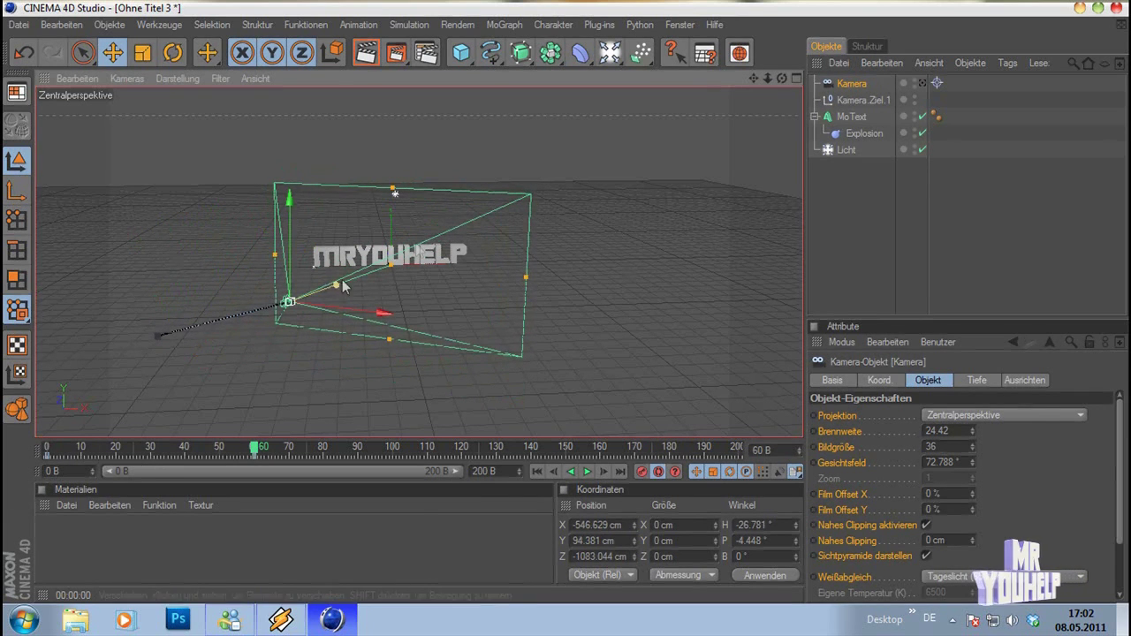
{"action": "left_click", "coordinate": [924, 84]}
{"action": "left_click", "coordinate": [924, 84]}
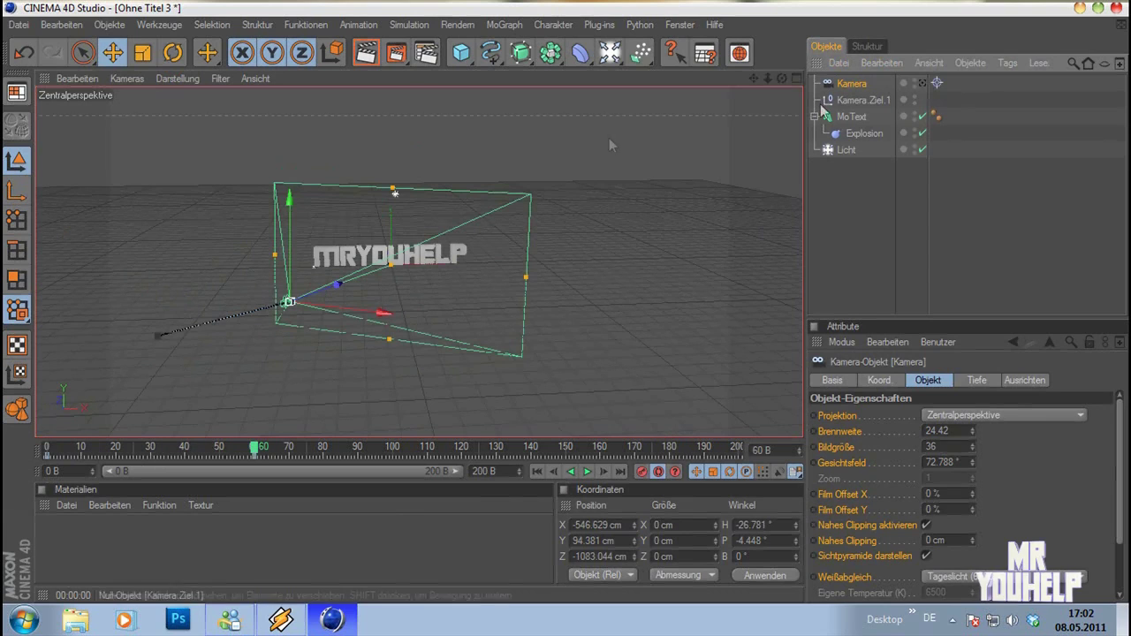
{"action": "left_click_drag", "start_coordinate": [298, 222], "coordinate": [247, 418]}
At a later frame, move the camera to the right of the text and raise it.
{"action": "left_click", "coordinate": [369, 451]}
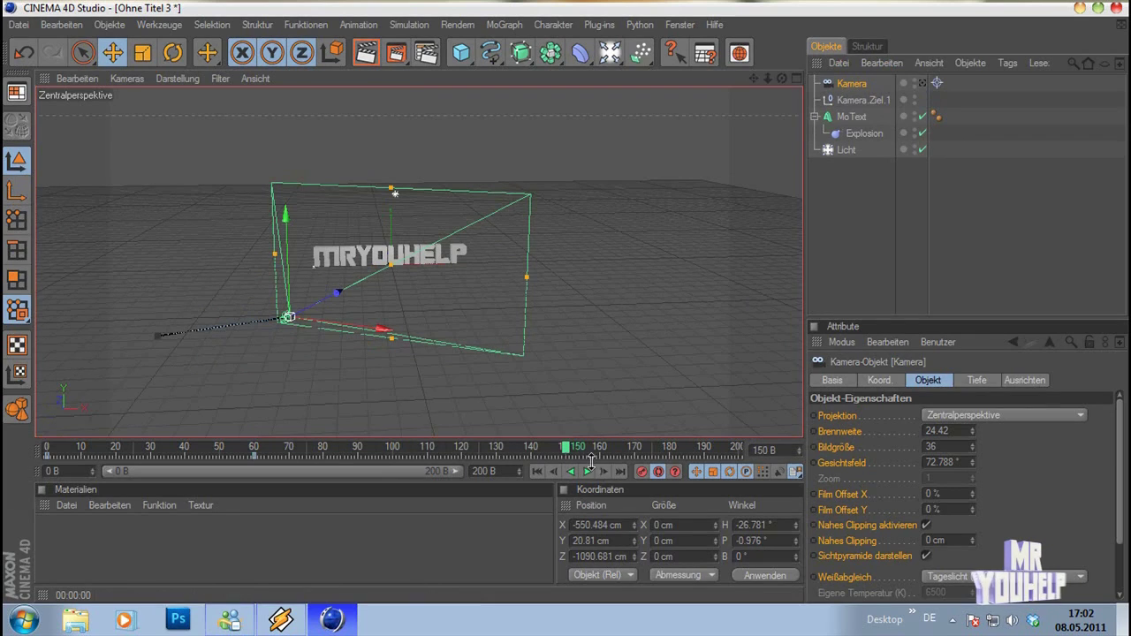
{"action": "mouse_move", "coordinate": [382, 329]}
{"action": "left_mouse_down"}
{"action": "mouse_move", "coordinate": [583, 334]}
{"action": "mouse_move", "coordinate": [514, 337]}
{"action": "mouse_move", "coordinate": [491, 322]}
{"action": "mouse_move", "coordinate": [610, 310]}
{"action": "mouse_move", "coordinate": [551, 313]}
{"action": "left_mouse_up"}
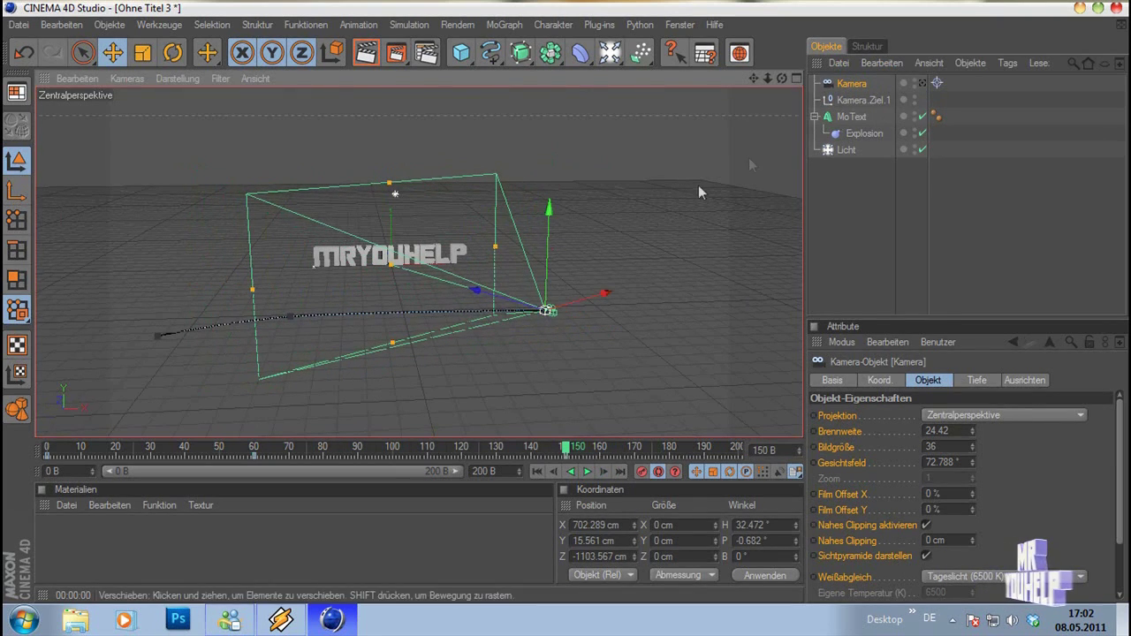
{"action": "left_click_drag", "start_coordinate": [547, 242], "coordinate": [547, 228]}
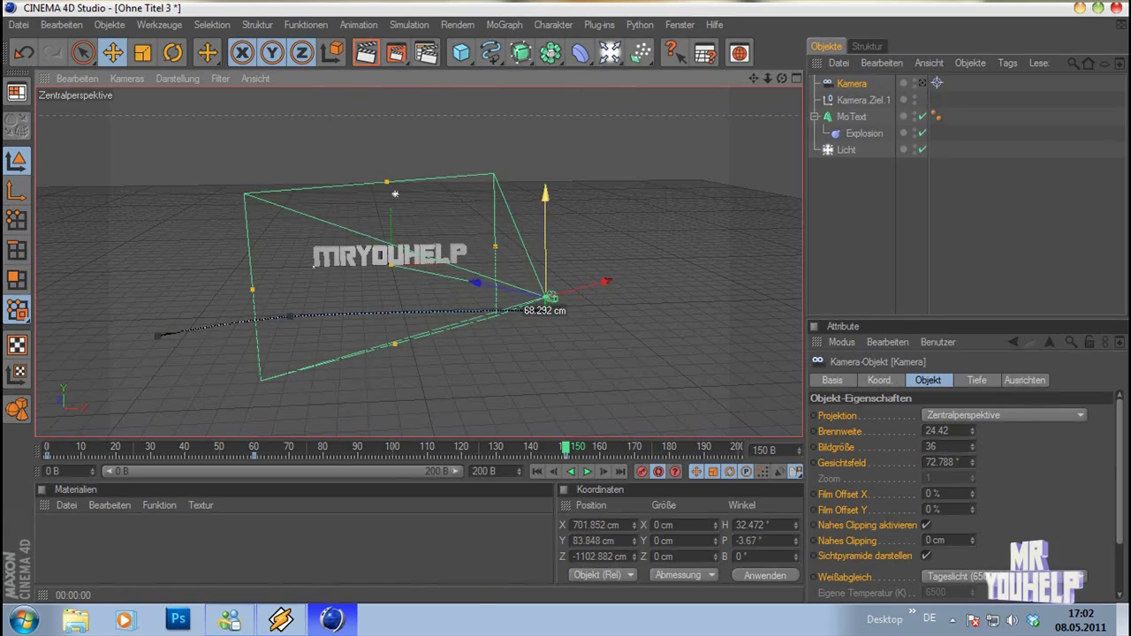
{"action": "left_click", "coordinate": [922, 83]}
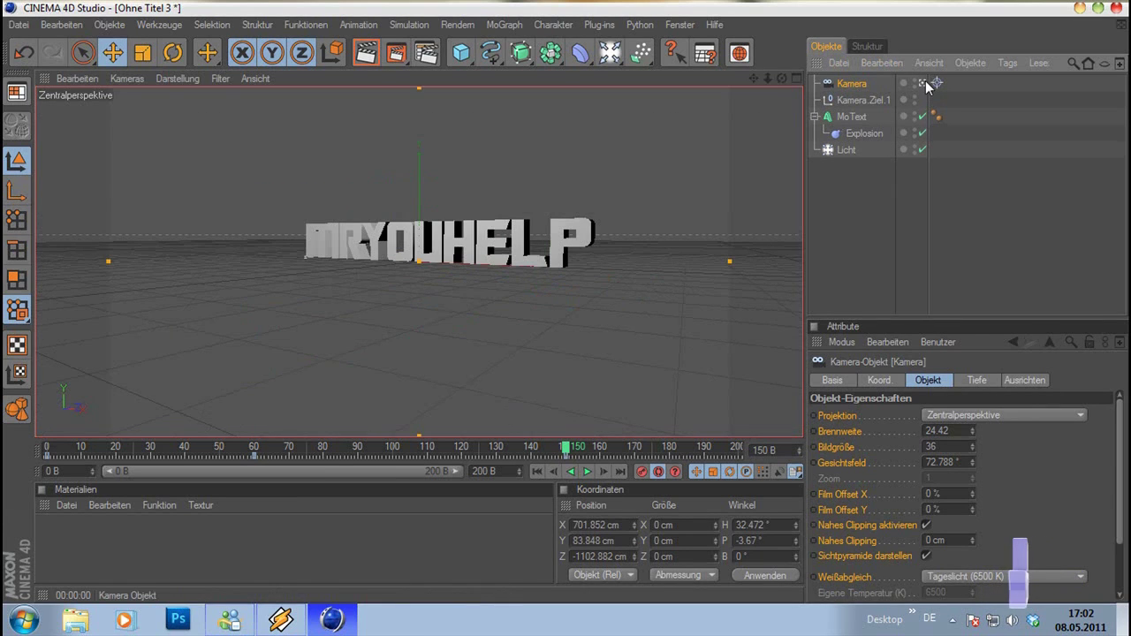
{"action": "left_click", "coordinate": [923, 83]}
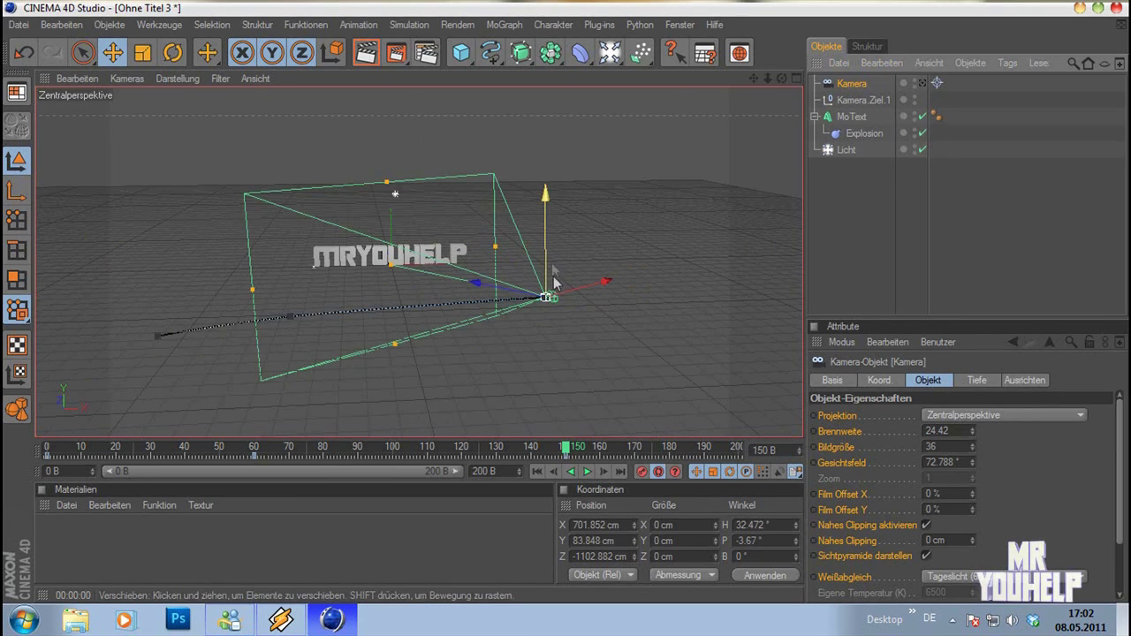
{"action": "left_click_drag", "start_coordinate": [547, 248], "coordinate": [549, 256]}
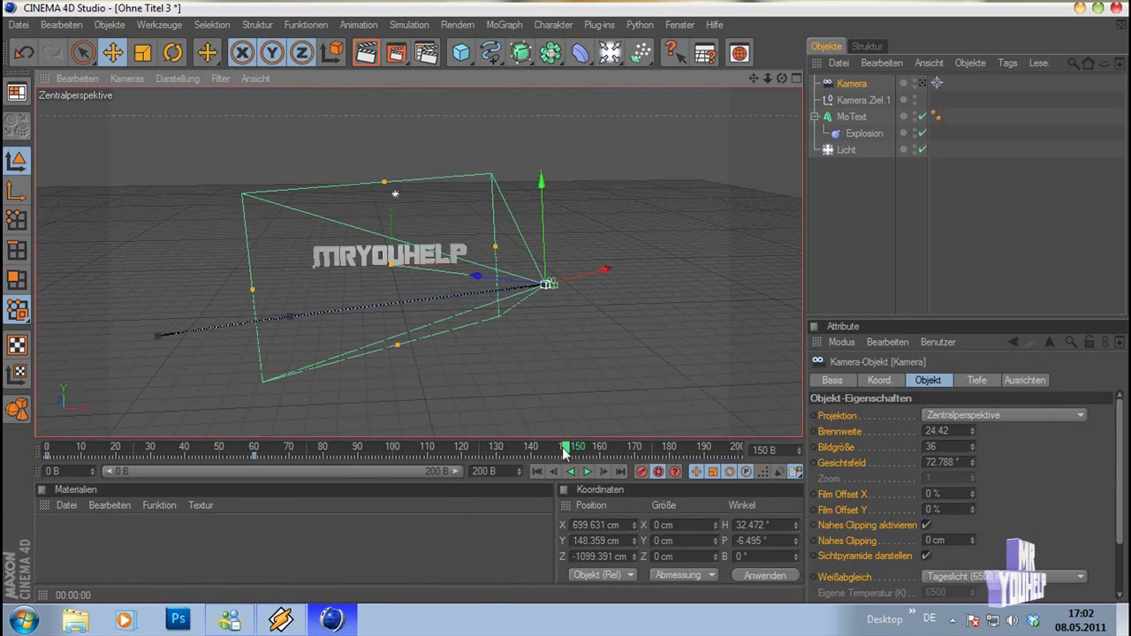
At frame 200, move the camera to X 1547.558, Y 371.667 cm and view through it.
{"action": "left_click_drag", "start_coordinate": [566, 448], "coordinate": [752, 451]}
{"action": "left_click_drag", "start_coordinate": [570, 279], "coordinate": [625, 263]}
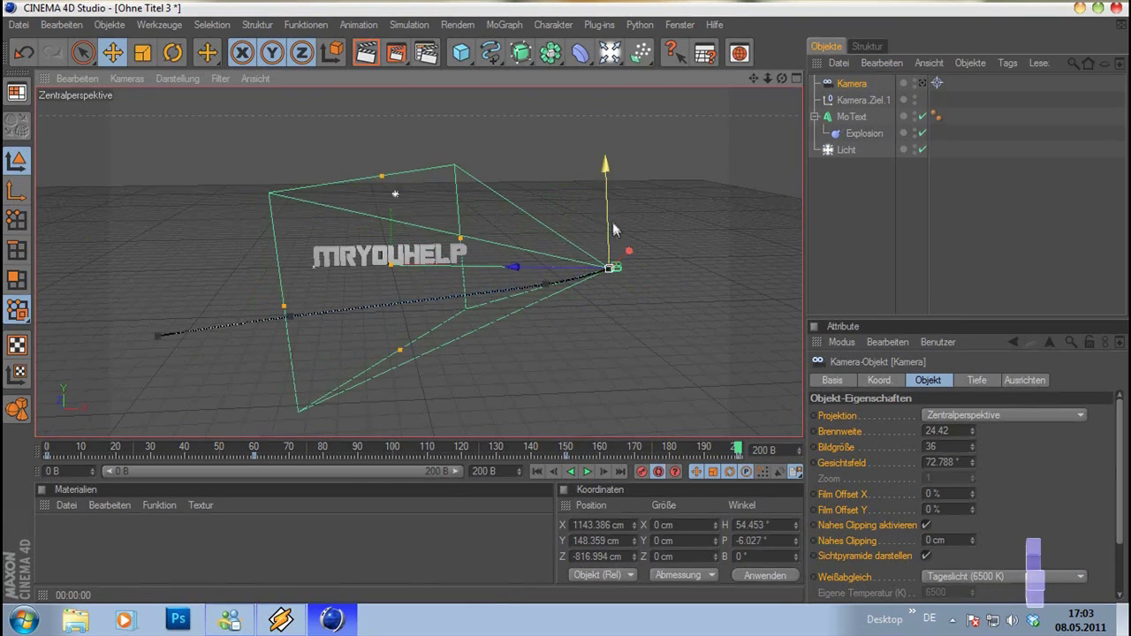
{"action": "left_click_drag", "start_coordinate": [605, 256], "coordinate": [609, 235]}
{"action": "left_click_drag", "start_coordinate": [545, 255], "coordinate": [632, 249]}
{"action": "left_click", "coordinate": [921, 83]}
{"action": "left_click", "coordinate": [921, 83]}
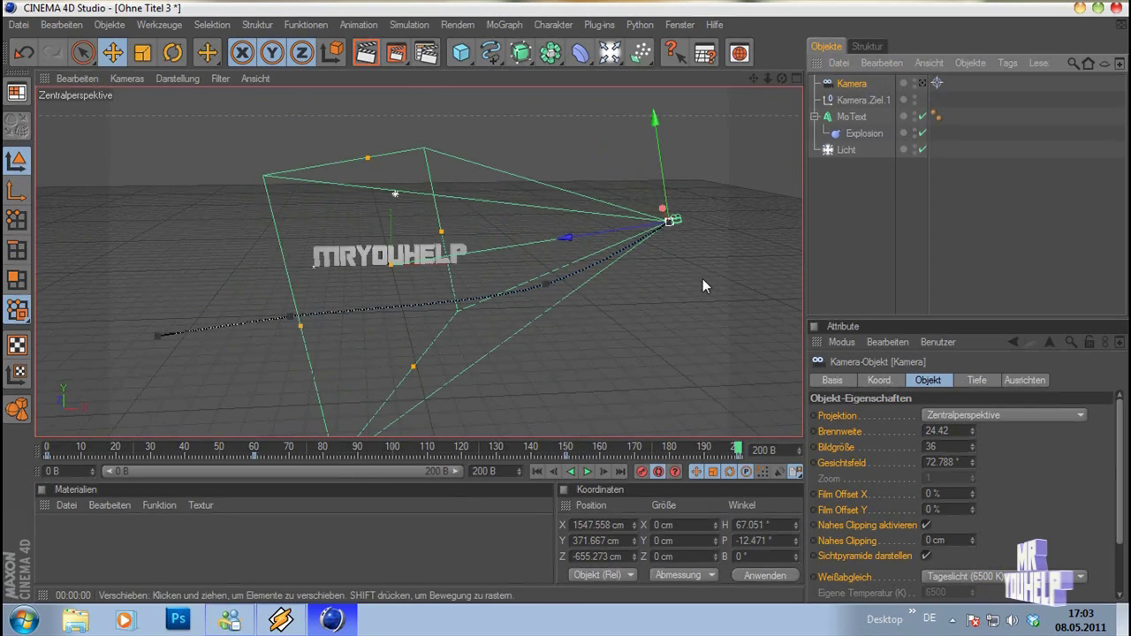
{"action": "left_click", "coordinate": [922, 83]}
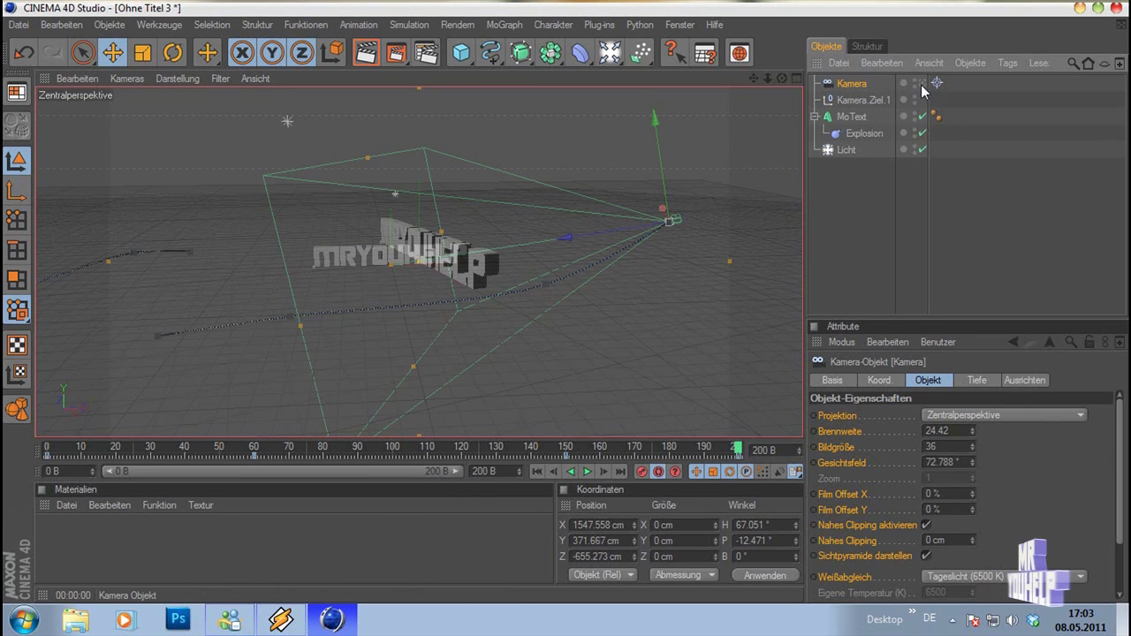
Preview the camera flythrough twice through the Kamera view, rewinding the playhead to frame 0.
{"action": "left_click", "coordinate": [586, 471]}
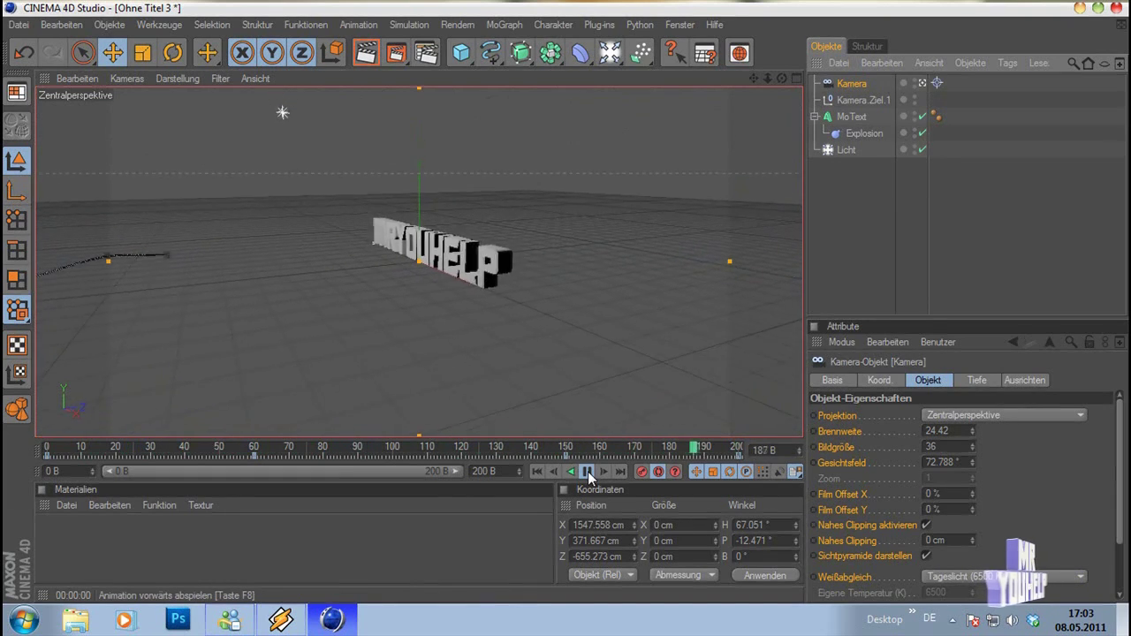
{"action": "left_click", "coordinate": [587, 472]}
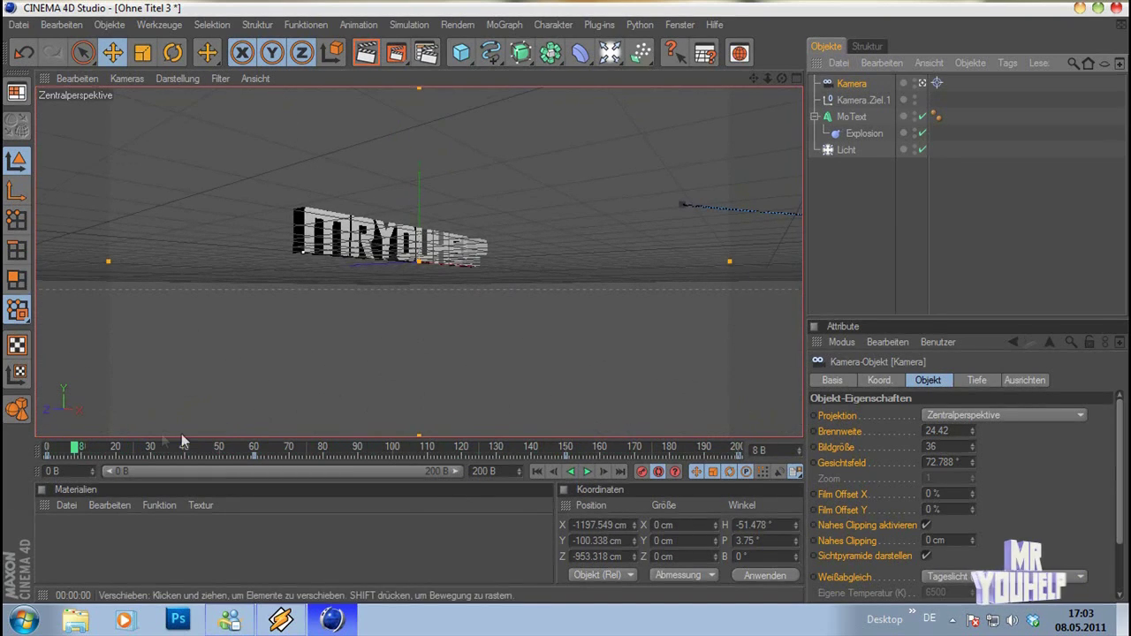
{"action": "left_click_drag", "start_coordinate": [78, 450], "coordinate": [46, 450]}
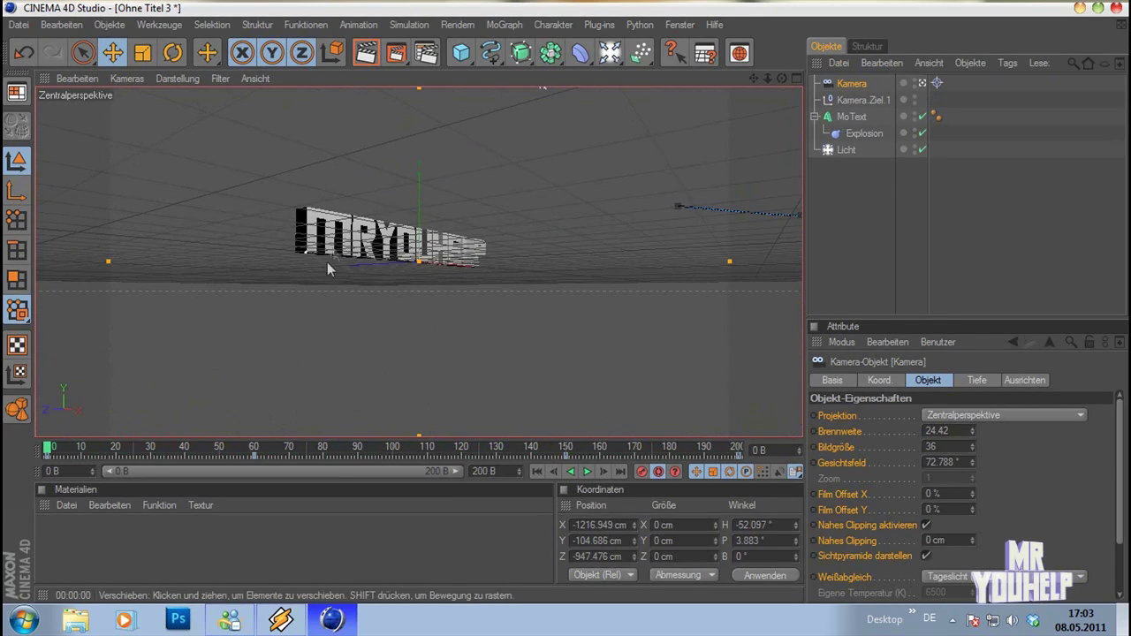
{"action": "left_click", "coordinate": [590, 478]}
{"action": "left_click_drag", "start_coordinate": [480, 448], "coordinate": [41, 451]}
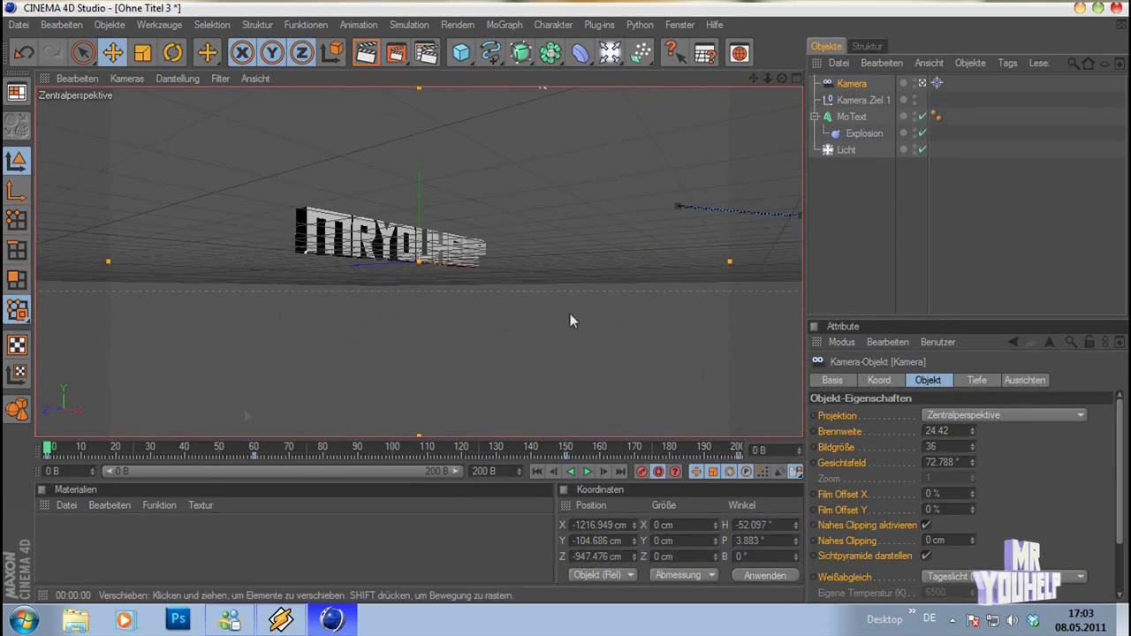
Select Explosion, step the timeline through frames 55 and 60 to 90, and raise Stärke to 40 %.
{"action": "left_click", "coordinate": [864, 133]}
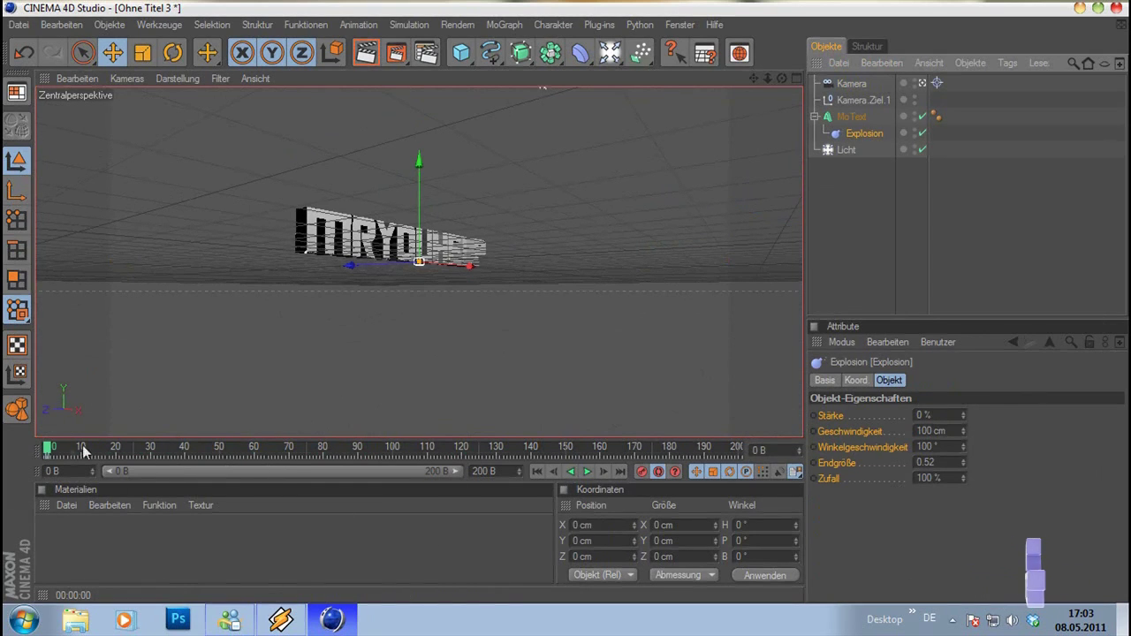
{"action": "left_click_drag", "start_coordinate": [49, 453], "coordinate": [244, 450]}
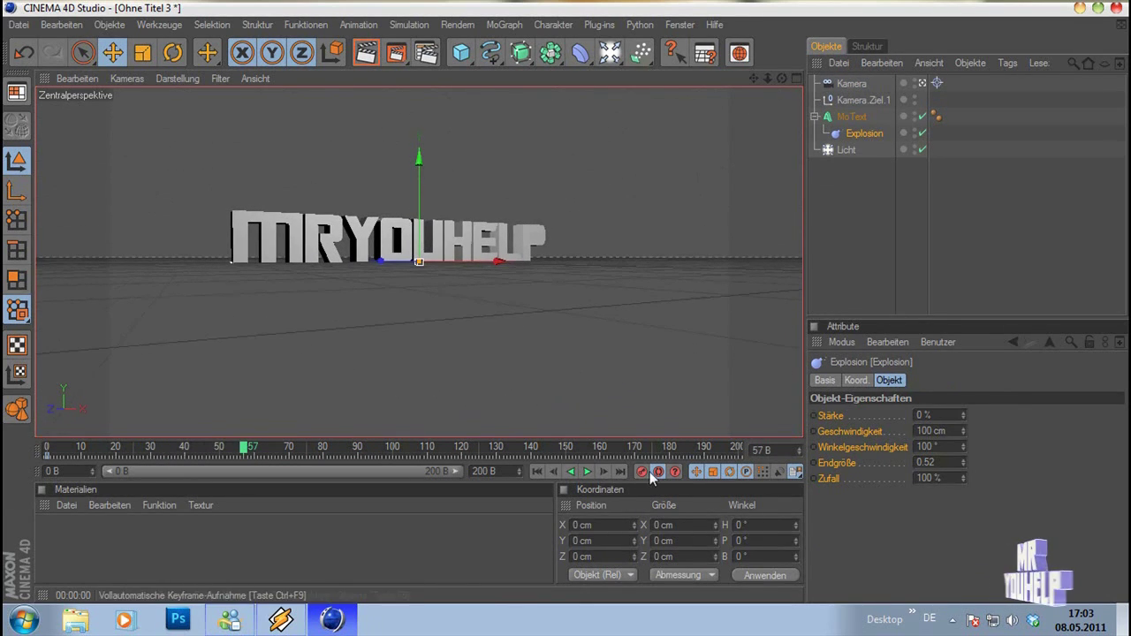
{"action": "left_click_drag", "start_coordinate": [247, 452], "coordinate": [255, 450]}
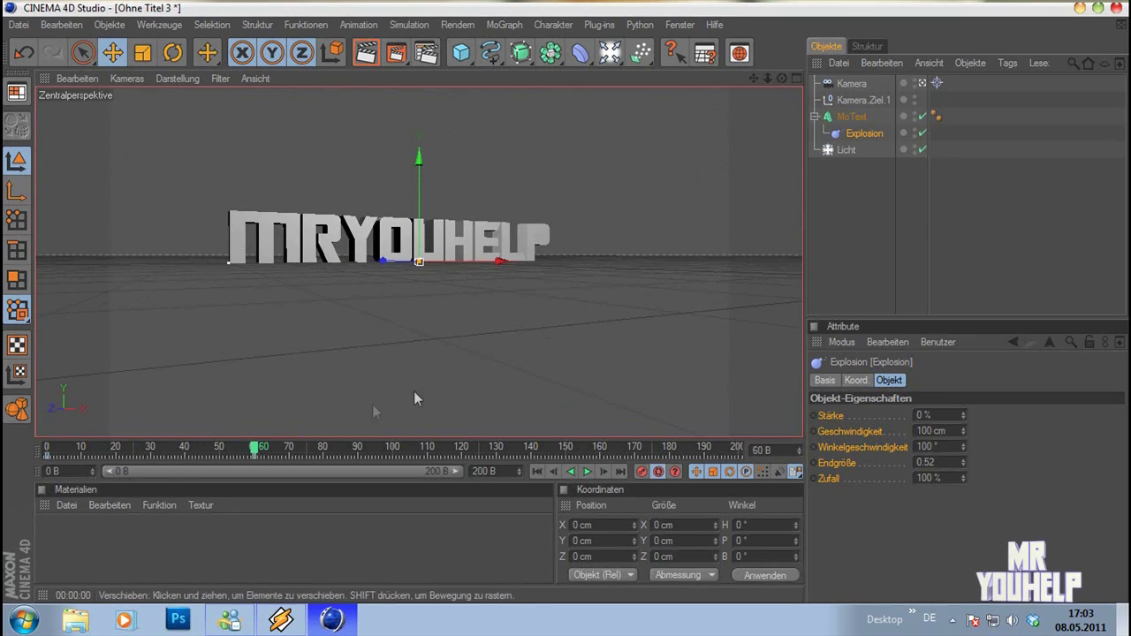
{"action": "left_click_drag", "start_coordinate": [255, 452], "coordinate": [358, 452]}
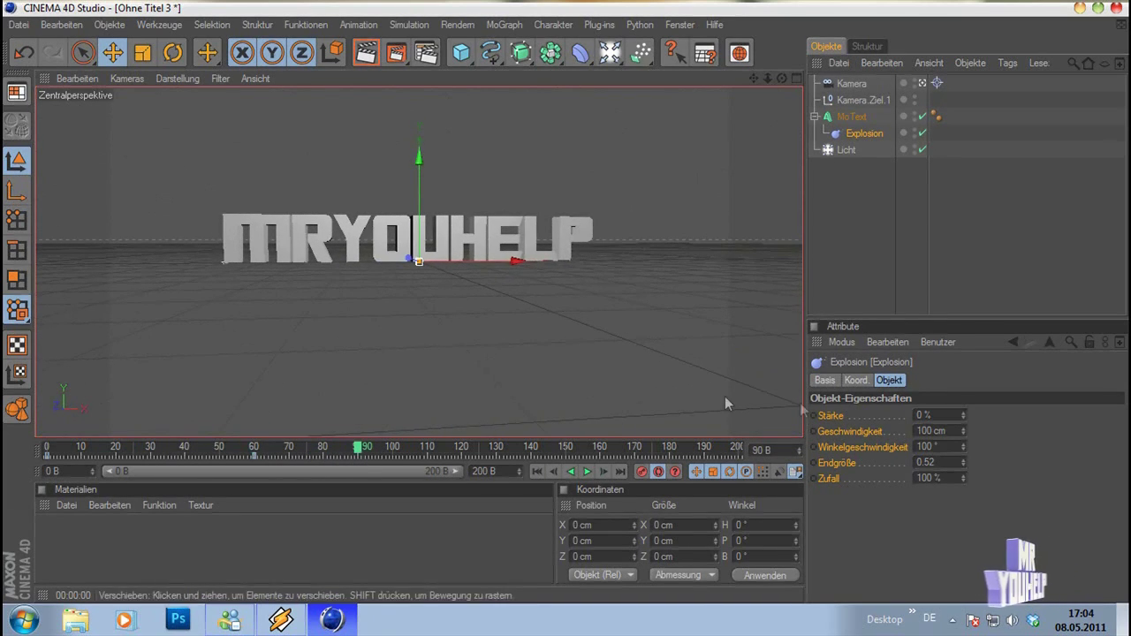
{"action": "mouse_move", "coordinate": [962, 412]}
{"action": "left_mouse_down"}
{"action": "mouse_move", "coordinate": [963, 379]}
{"action": "mouse_move", "coordinate": [963, 417]}
{"action": "left_mouse_up"}
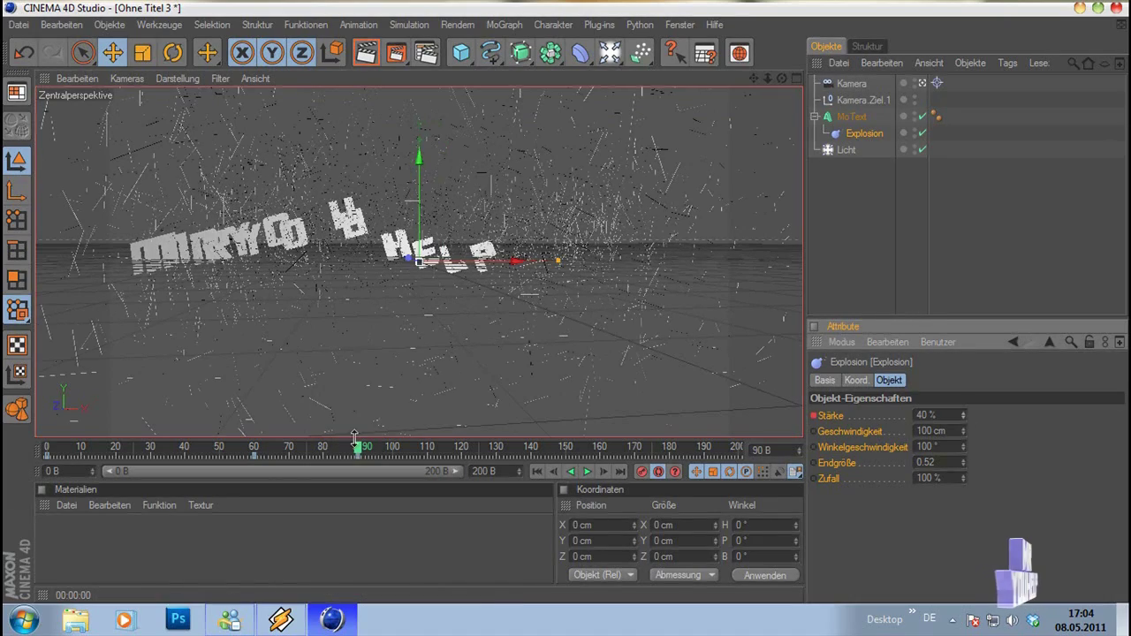
Drop the Explosion Stärke to 0 % at frame 200, then scrub the timeline to check the curve.
{"action": "mouse_move", "coordinate": [360, 451]}
{"action": "left_mouse_down"}
{"action": "mouse_move", "coordinate": [290, 448]}
{"action": "mouse_move", "coordinate": [566, 448]}
{"action": "left_mouse_up"}
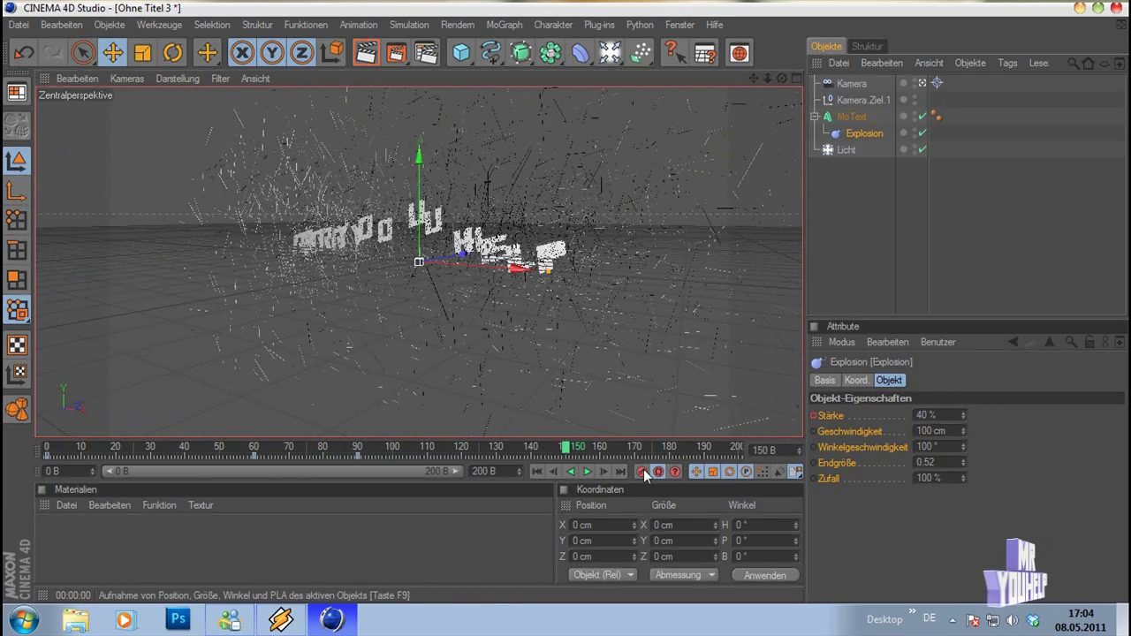
{"action": "left_click_drag", "start_coordinate": [569, 452], "coordinate": [745, 470]}
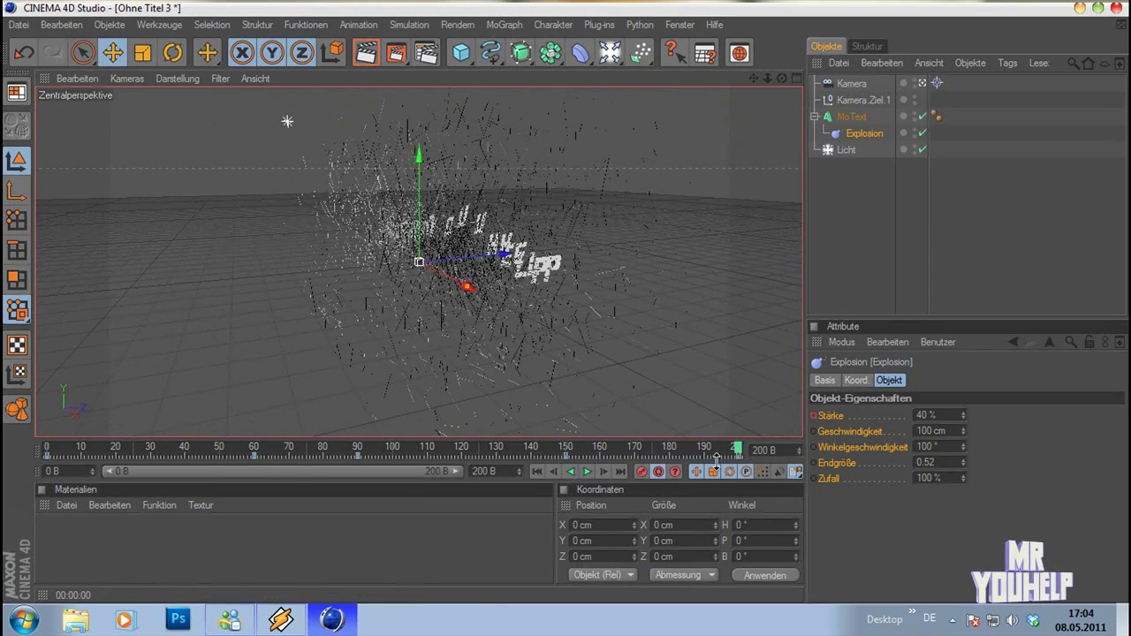
{"action": "left_click_drag", "start_coordinate": [962, 417], "coordinate": [928, 417]}
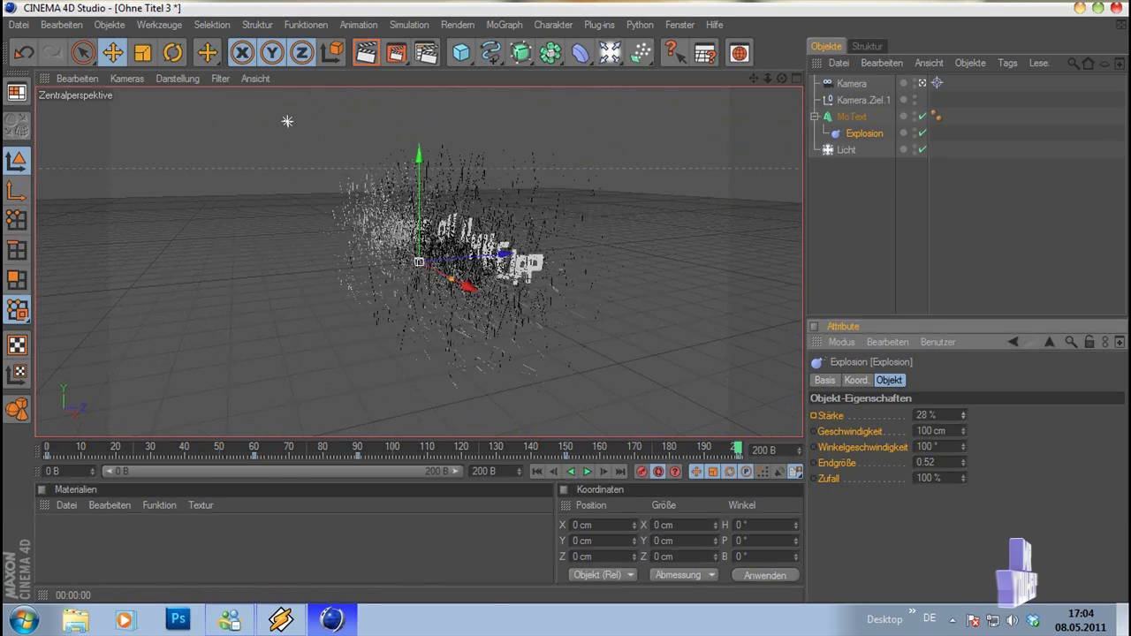
{"action": "mouse_move", "coordinate": [740, 454]}
{"action": "left_mouse_down"}
{"action": "mouse_move", "coordinate": [50, 448]}
{"action": "mouse_move", "coordinate": [422, 446]}
{"action": "mouse_move", "coordinate": [701, 428]}
{"action": "mouse_move", "coordinate": [212, 446]}
{"action": "left_mouse_up"}
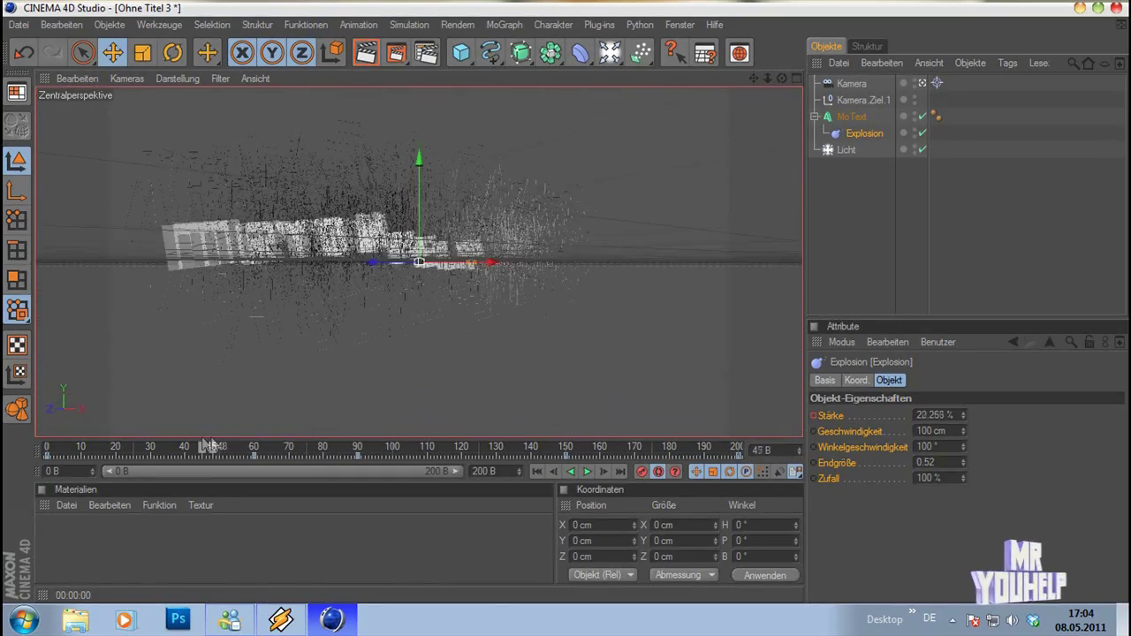
{"action": "mouse_move", "coordinate": [197, 438]}
{"action": "left_mouse_down"}
{"action": "mouse_move", "coordinate": [459, 449]}
{"action": "mouse_move", "coordinate": [355, 458]}
{"action": "mouse_move", "coordinate": [592, 462]}
{"action": "mouse_move", "coordinate": [568, 466]}
{"action": "left_mouse_up"}
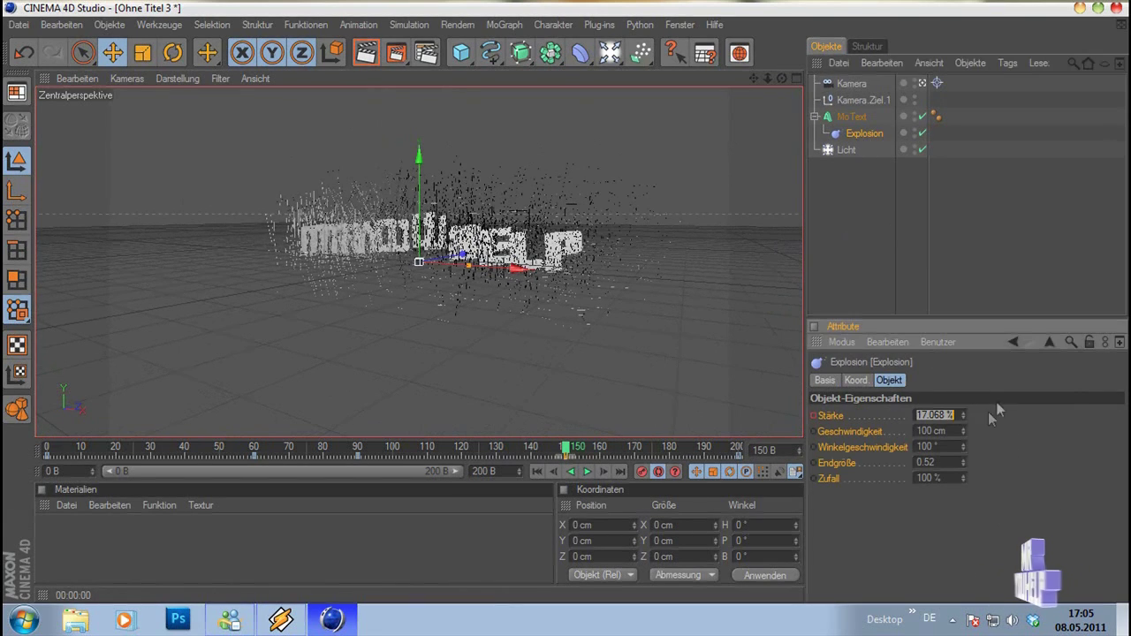
Key Stärke at 40 % on frame 150 and scrub frames 89–149 to check for overshoot.
{"action": "type", "text": "40"}
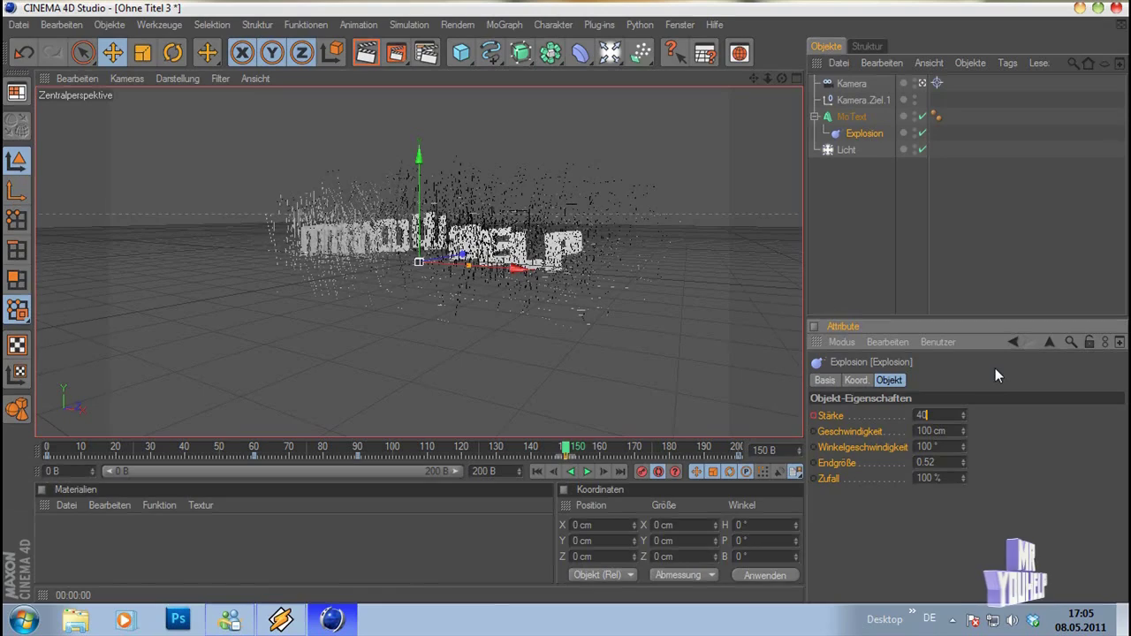
{"action": "key", "text": "Return"}
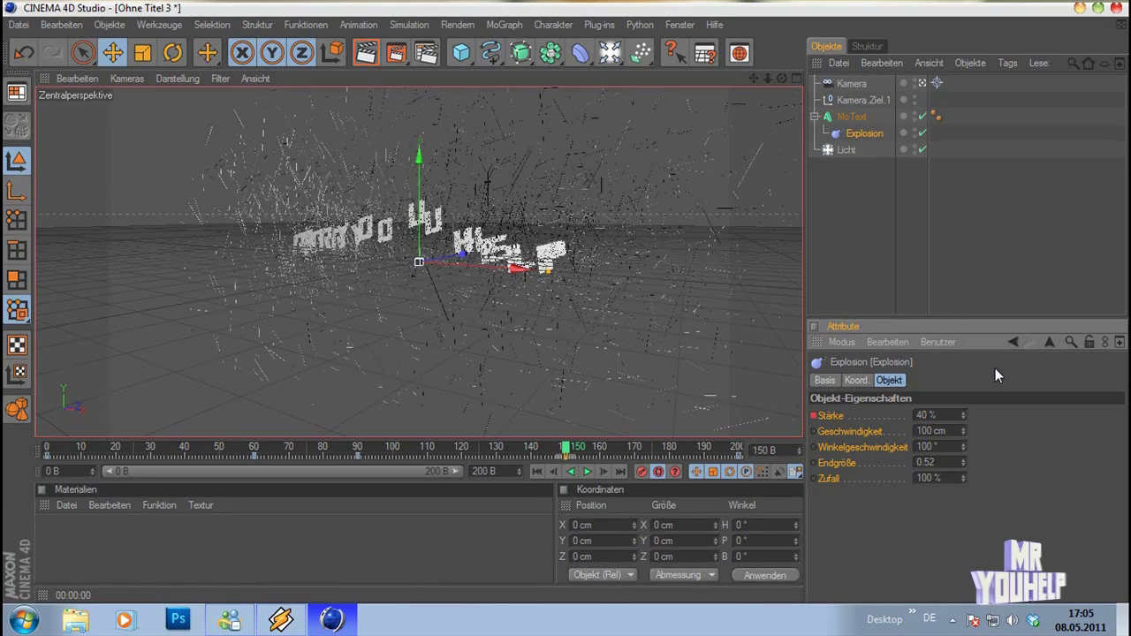
{"action": "mouse_move", "coordinate": [568, 452]}
{"action": "left_mouse_down"}
{"action": "mouse_move", "coordinate": [230, 446]}
{"action": "mouse_move", "coordinate": [563, 442]}
{"action": "mouse_move", "coordinate": [285, 444]}
{"action": "mouse_move", "coordinate": [538, 447]}
{"action": "mouse_move", "coordinate": [332, 450]}
{"action": "mouse_move", "coordinate": [343, 449]}
{"action": "left_mouse_up"}
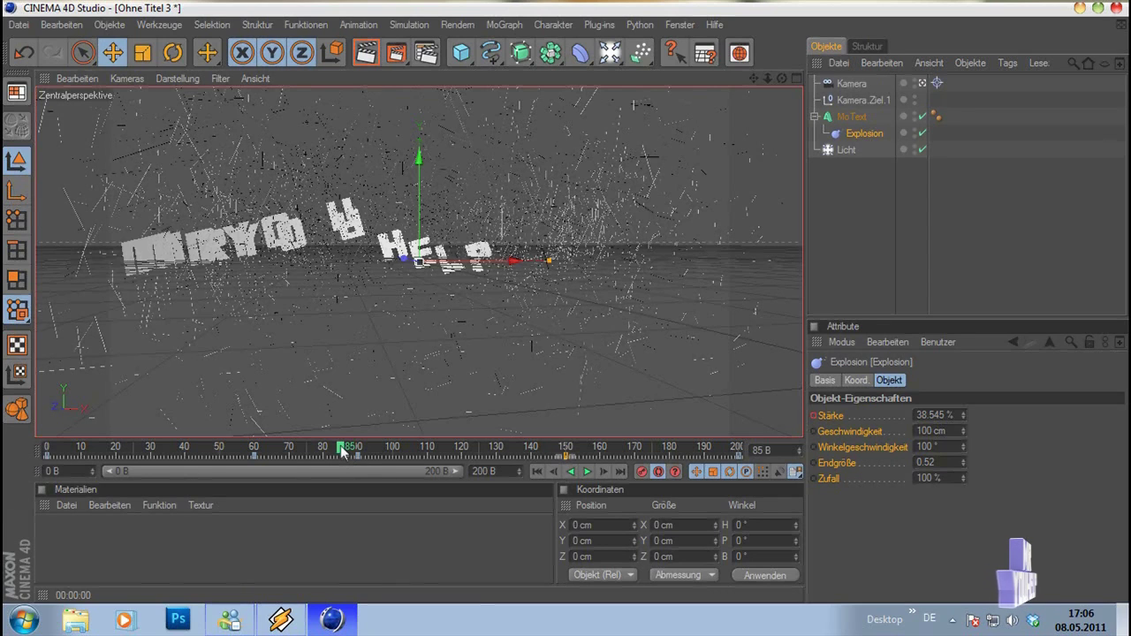
{"action": "left_click_drag", "start_coordinate": [341, 450], "coordinate": [357, 446]}
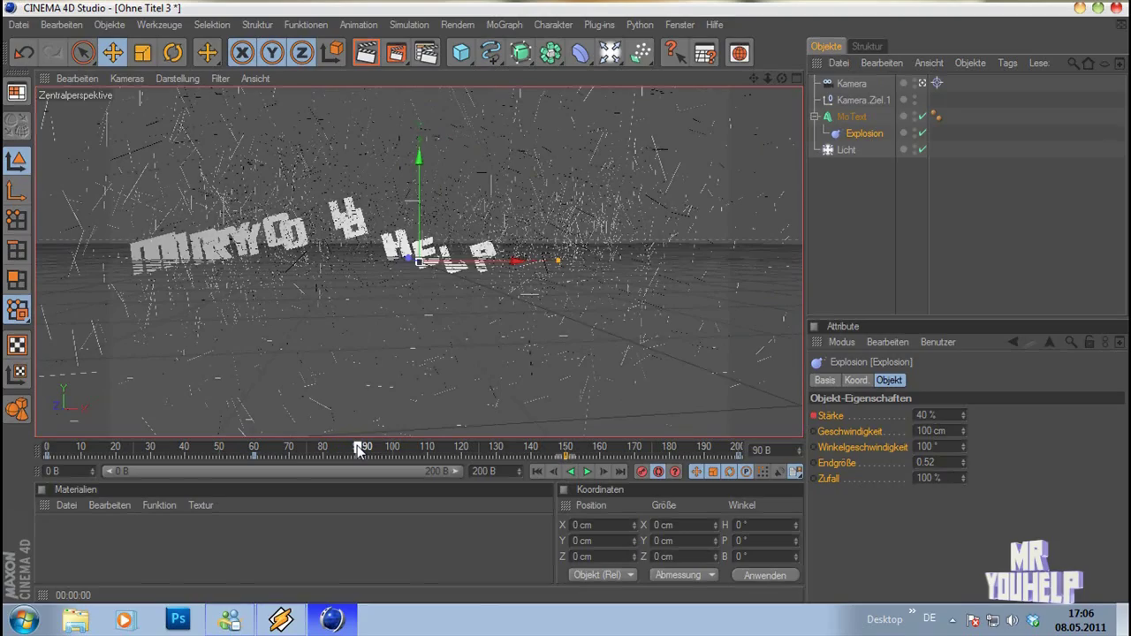
{"action": "mouse_move", "coordinate": [357, 445]}
{"action": "left_mouse_down"}
{"action": "mouse_move", "coordinate": [567, 454]}
{"action": "mouse_move", "coordinate": [222, 452]}
{"action": "mouse_move", "coordinate": [698, 452]}
{"action": "mouse_move", "coordinate": [330, 459]}
{"action": "mouse_move", "coordinate": [349, 460]}
{"action": "left_mouse_up"}
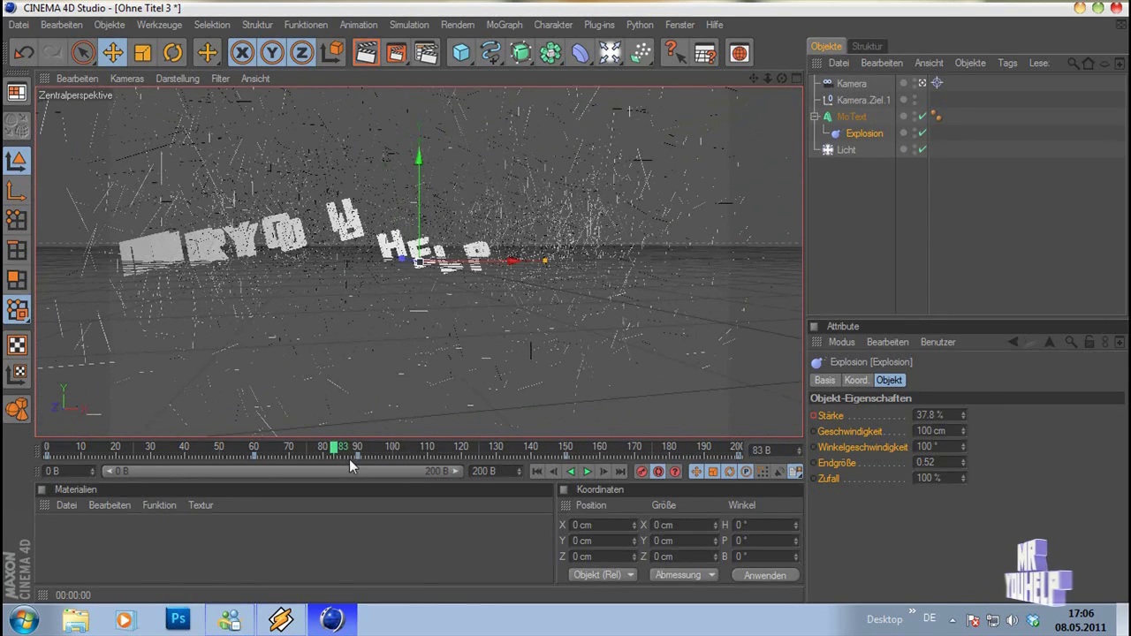
{"action": "left_click", "coordinate": [566, 456]}
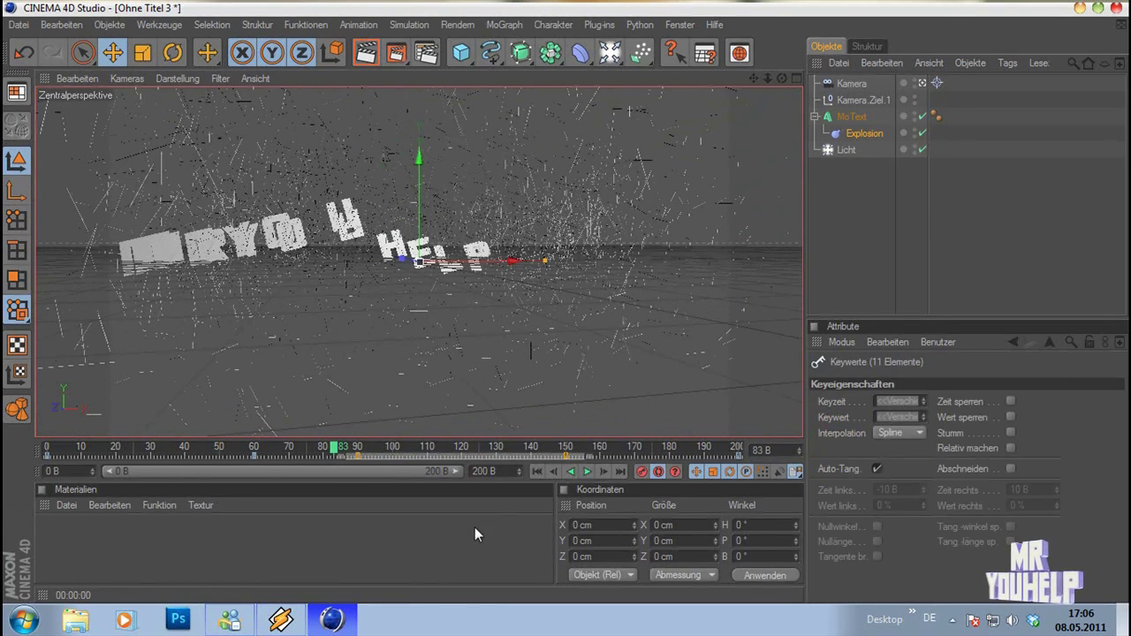
Enable Abschneiden on the Stärke keys, reselect Explosion, and scrub to confirm a flat 40 %.
{"action": "left_click", "coordinate": [1012, 468]}
{"action": "mouse_move", "coordinate": [334, 449]}
{"action": "left_mouse_down"}
{"action": "mouse_move", "coordinate": [326, 455]}
{"action": "mouse_move", "coordinate": [631, 459]}
{"action": "mouse_move", "coordinate": [97, 456]}
{"action": "mouse_move", "coordinate": [605, 459]}
{"action": "mouse_move", "coordinate": [463, 460]}
{"action": "left_mouse_up"}
{"action": "left_click", "coordinate": [861, 133]}
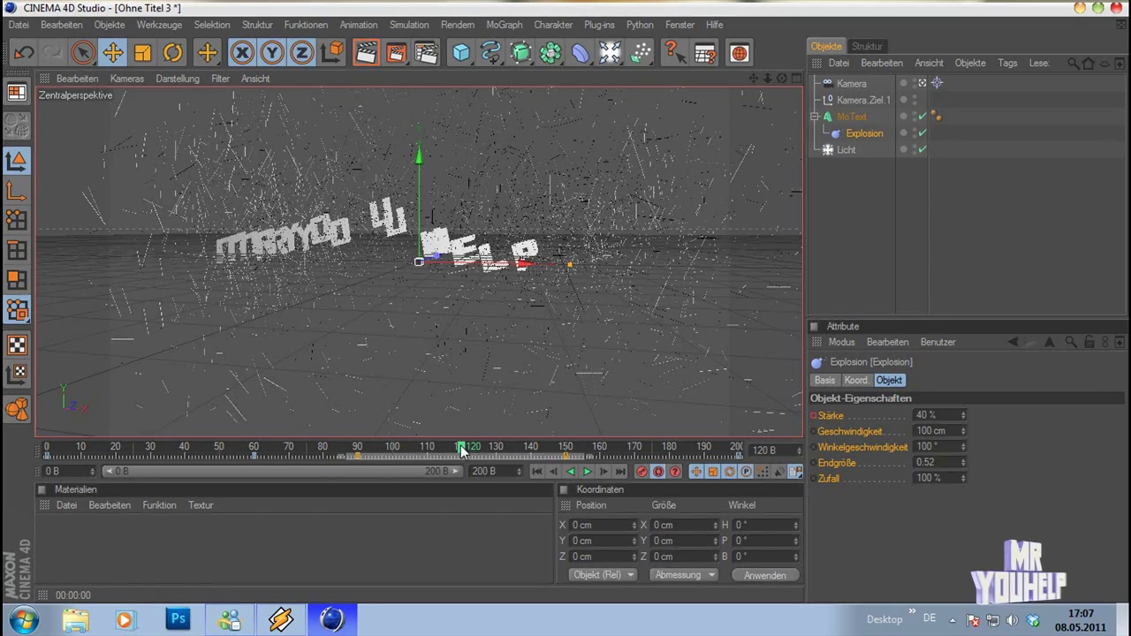
{"action": "mouse_move", "coordinate": [461, 451]}
{"action": "left_mouse_down"}
{"action": "mouse_move", "coordinate": [155, 452]}
{"action": "mouse_move", "coordinate": [655, 451]}
{"action": "mouse_move", "coordinate": [239, 450]}
{"action": "mouse_move", "coordinate": [515, 439]}
{"action": "mouse_move", "coordinate": [628, 449]}
{"action": "mouse_move", "coordinate": [274, 444]}
{"action": "mouse_move", "coordinate": [486, 446]}
{"action": "left_mouse_up"}
{"action": "key", "text": "ctrl+r"}
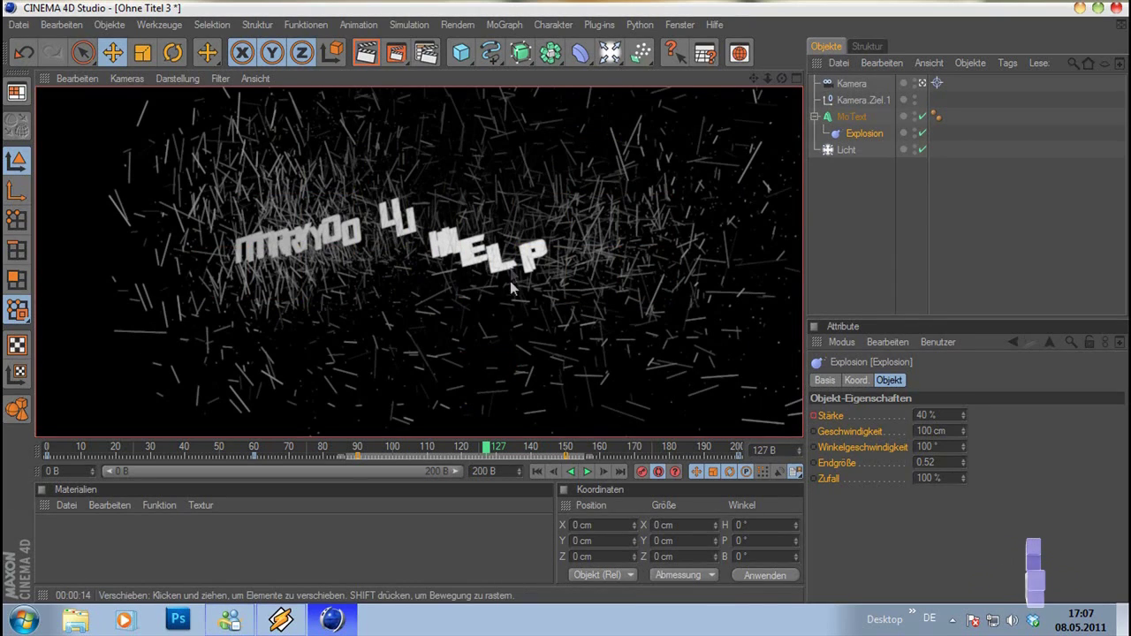
{"action": "mouse_move", "coordinate": [484, 447]}
{"action": "left_mouse_down"}
{"action": "mouse_move", "coordinate": [248, 446]}
{"action": "mouse_move", "coordinate": [566, 454]}
{"action": "left_mouse_up"}
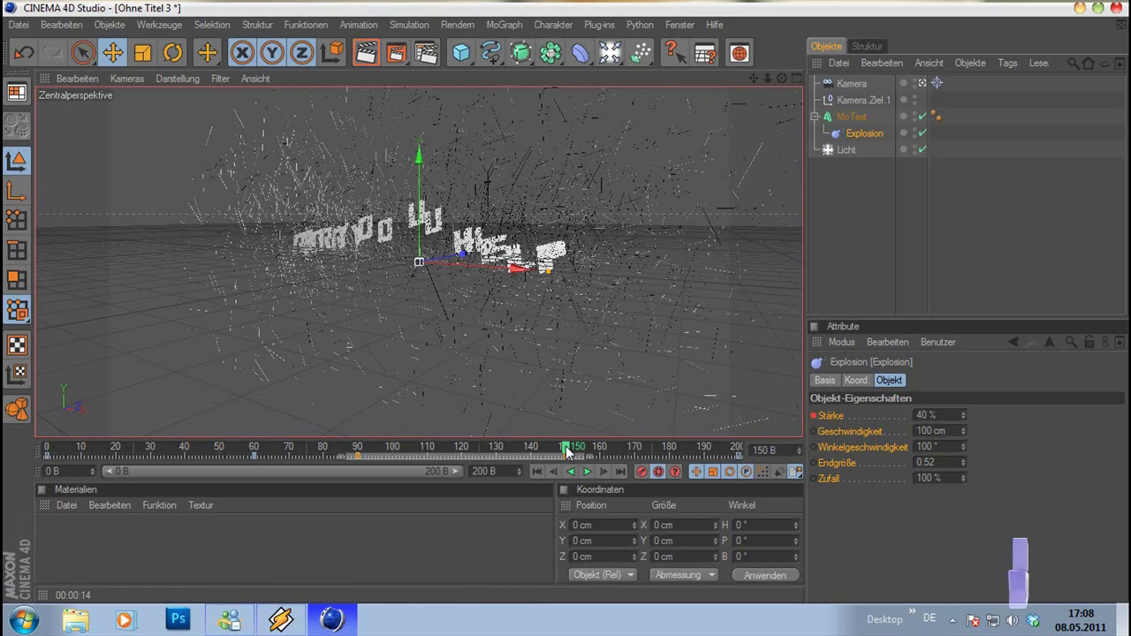
{"action": "mouse_move", "coordinate": [568, 451]}
{"action": "left_mouse_down"}
{"action": "mouse_move", "coordinate": [354, 452]}
{"action": "mouse_move", "coordinate": [610, 447]}
{"action": "left_mouse_up"}
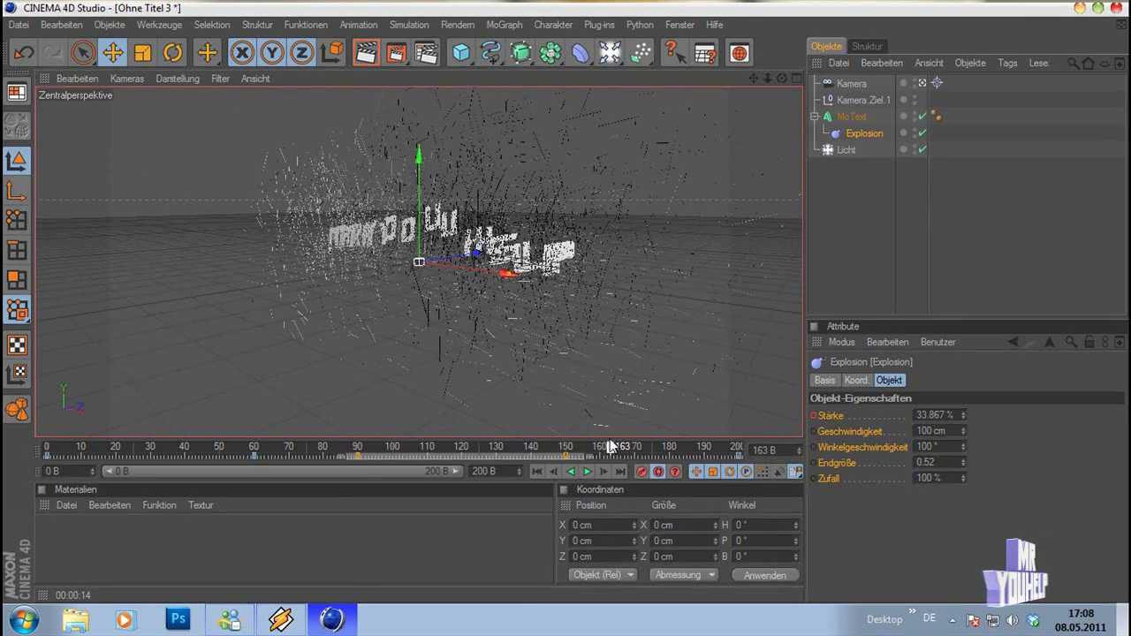
{"action": "mouse_move", "coordinate": [609, 447]}
{"action": "left_mouse_down"}
{"action": "mouse_move", "coordinate": [337, 449]}
{"action": "mouse_move", "coordinate": [359, 451]}
{"action": "left_mouse_up"}
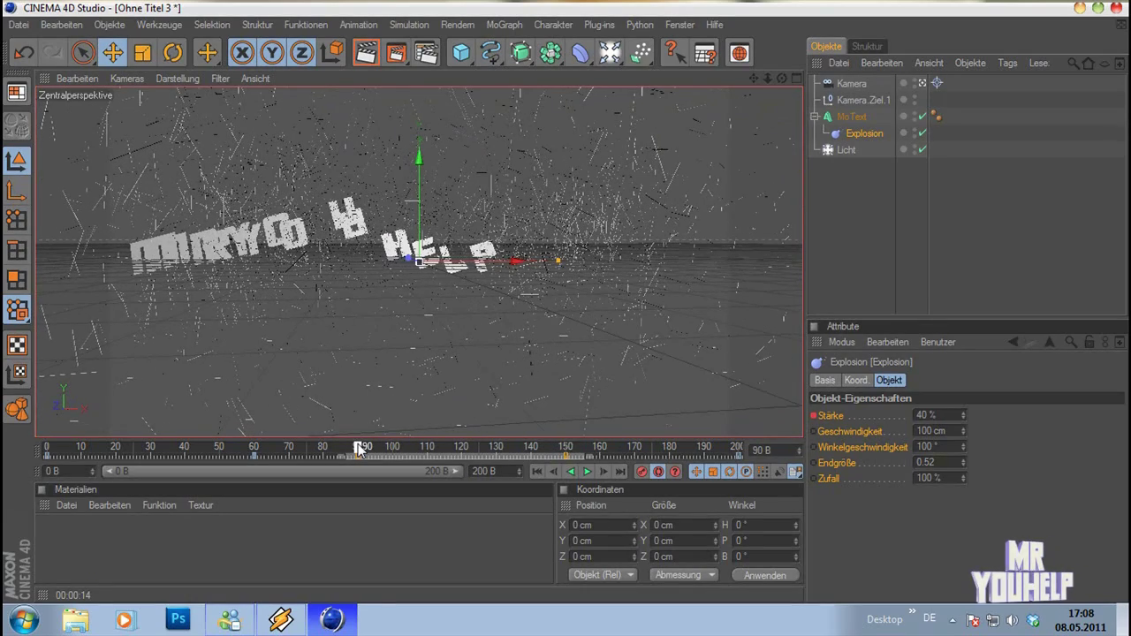